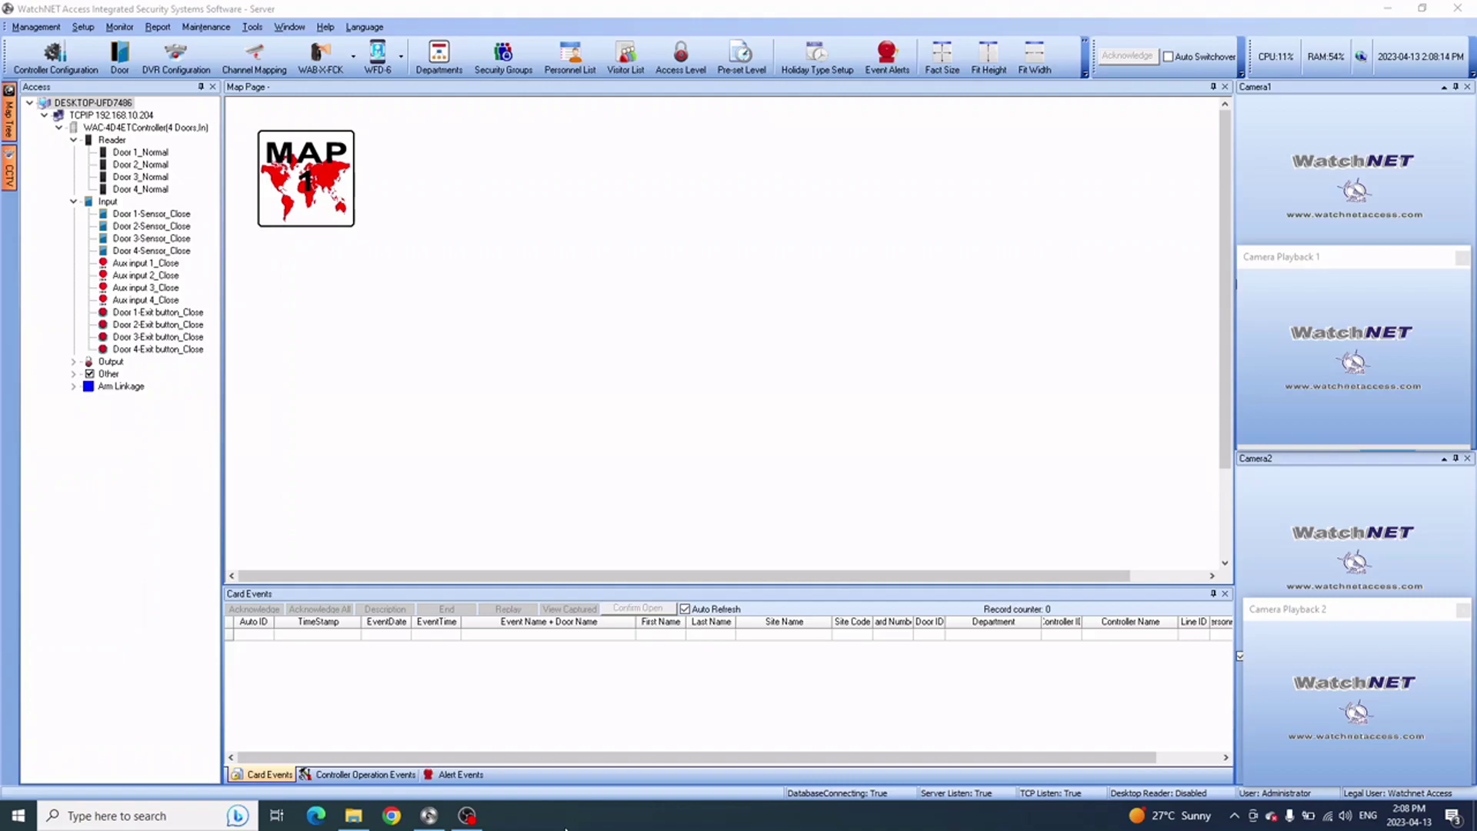
# Open Door Configuration and show Door 1's Door Status Schedule tab
pyautogui.click(427, 430)
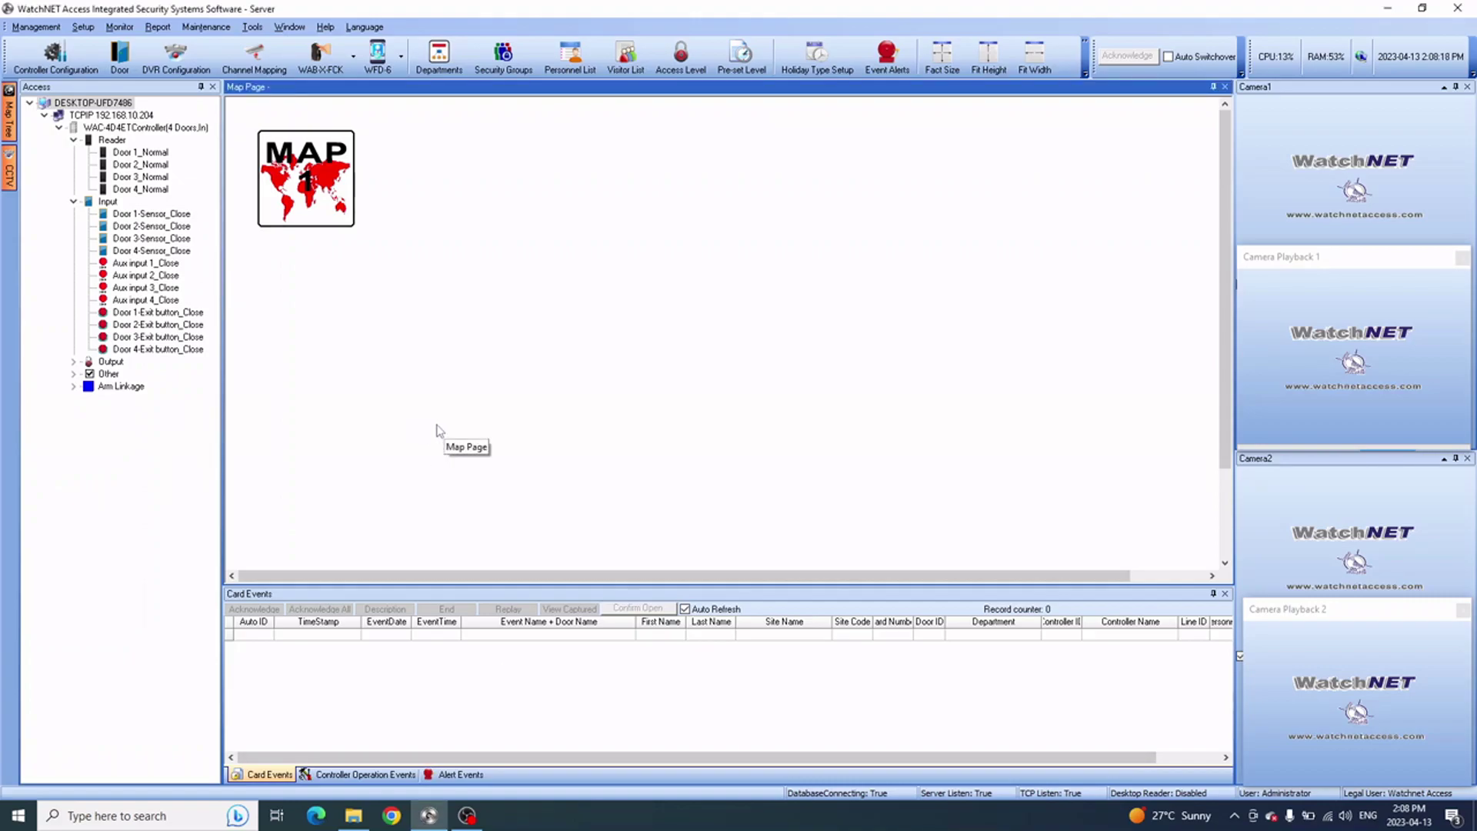
pyautogui.click(121, 61)
pyautogui.click(120, 61)
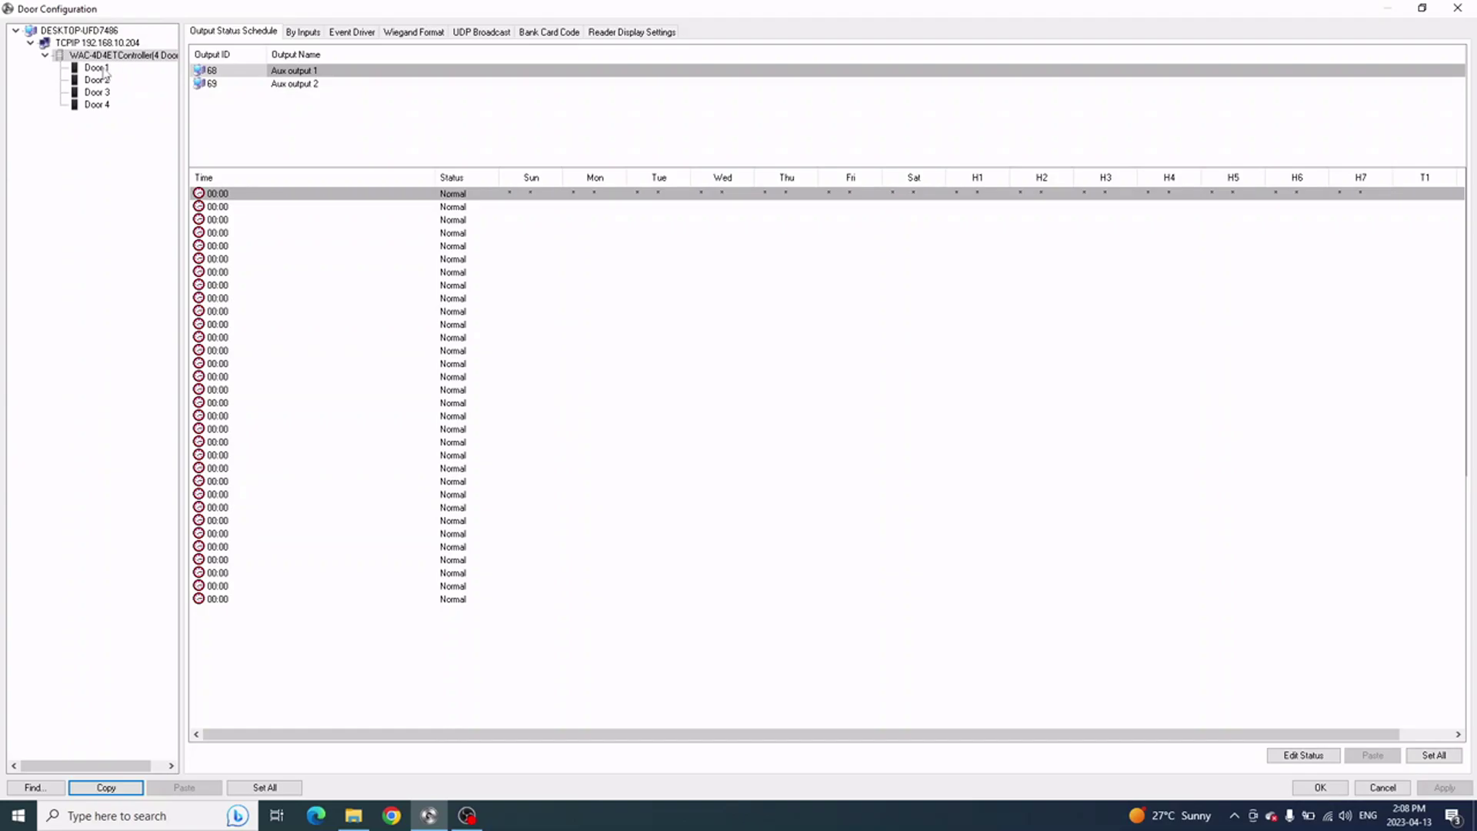
pyautogui.click(104, 68)
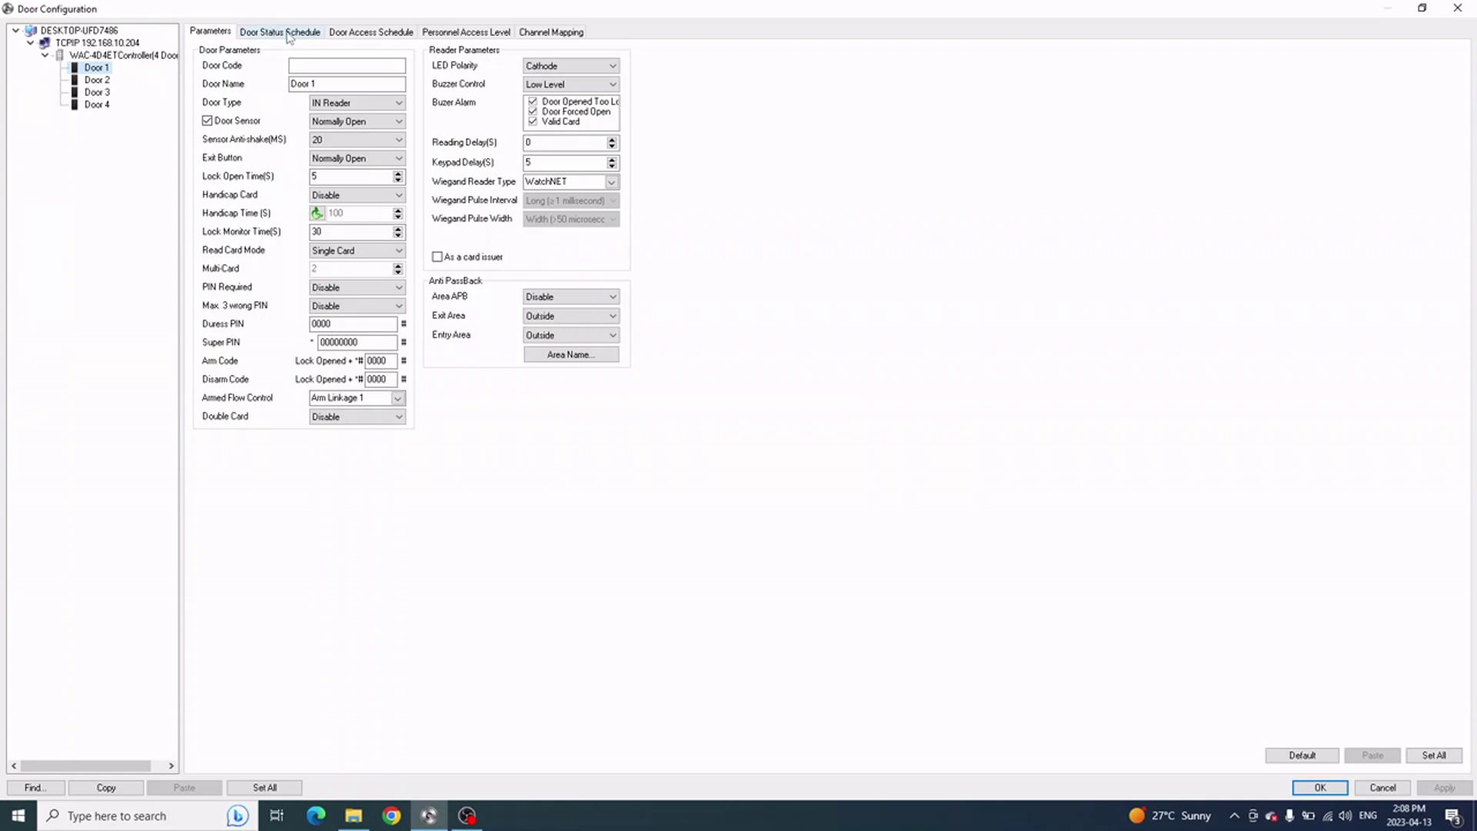
pyautogui.click(289, 32)
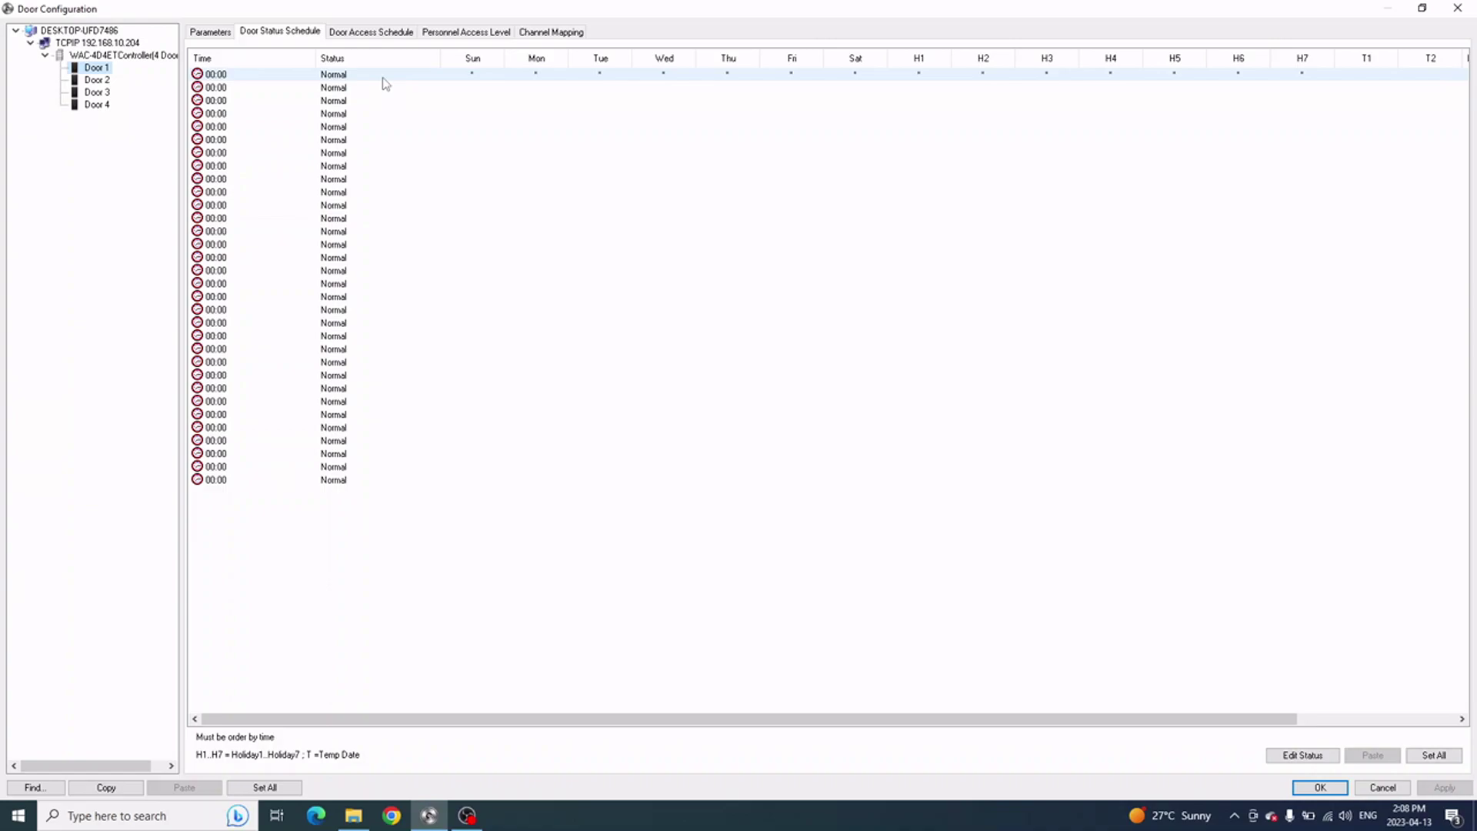
# Set Door 1's second schedule row to Opened From 1st Card at 08:00, Monday–Friday
pyautogui.doubleClick(489, 88)
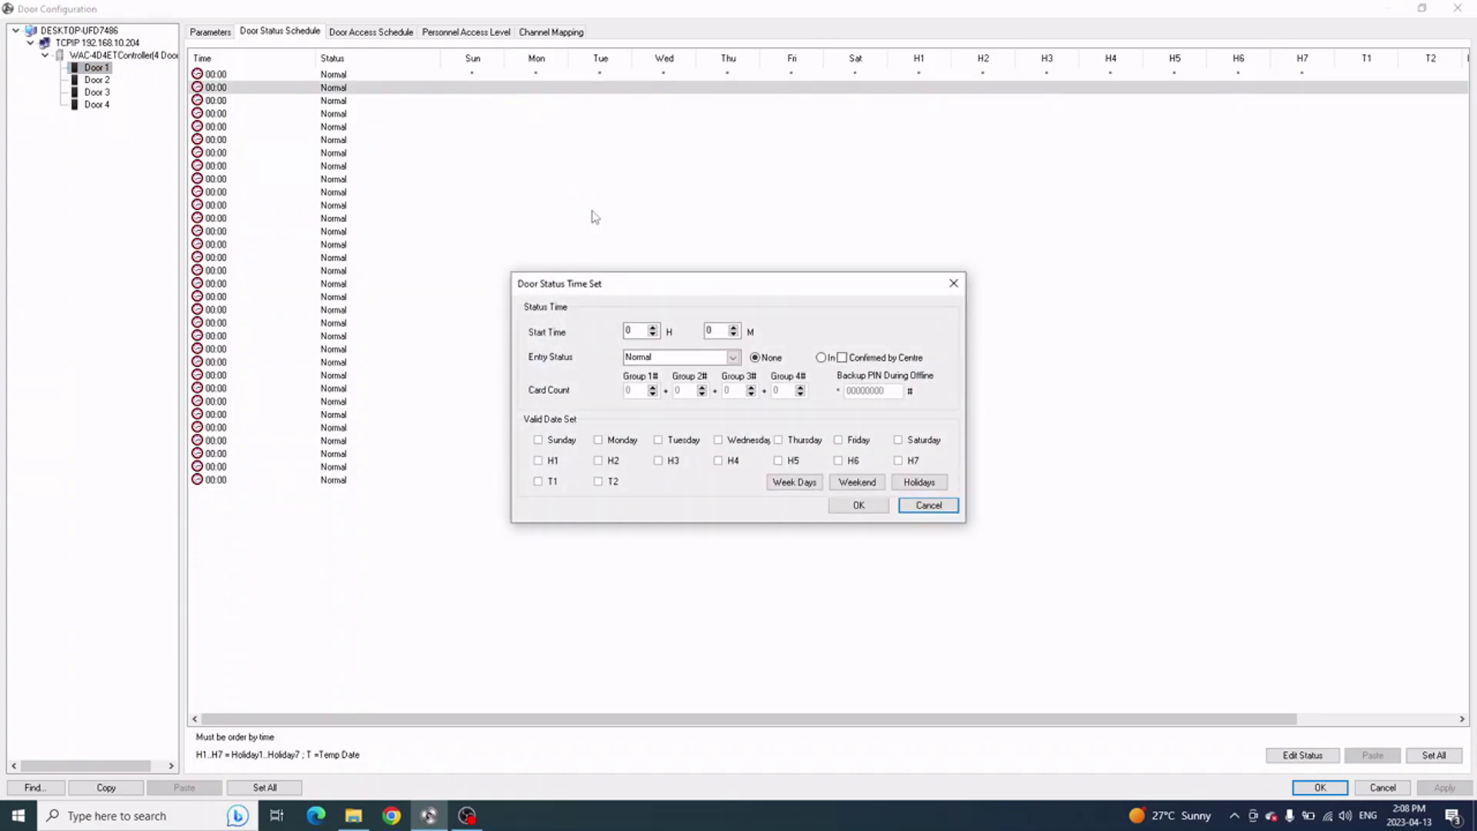
pyautogui.click(667, 359)
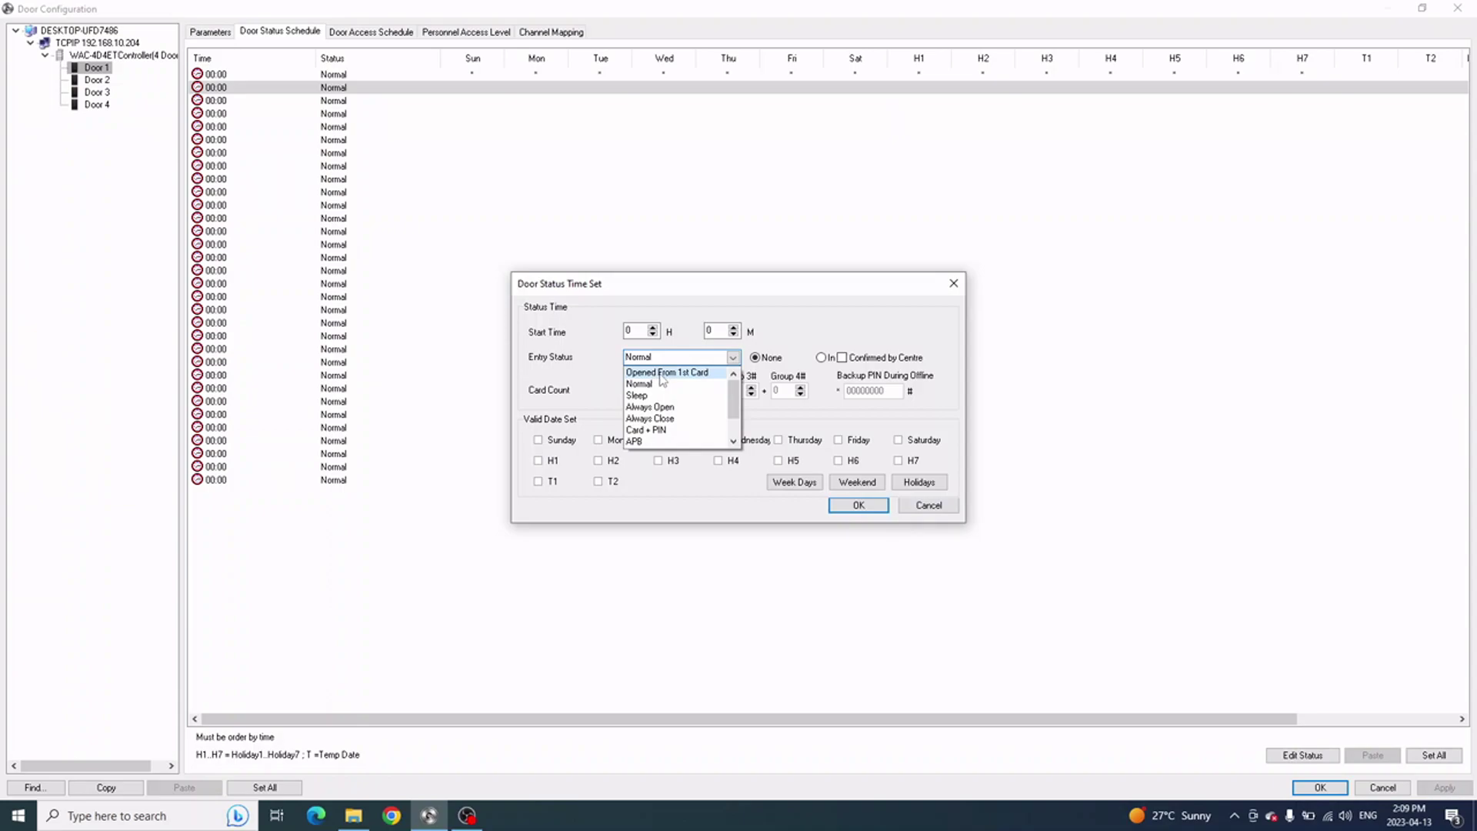
pyautogui.click(661, 377)
pyautogui.doubleClick(637, 331)
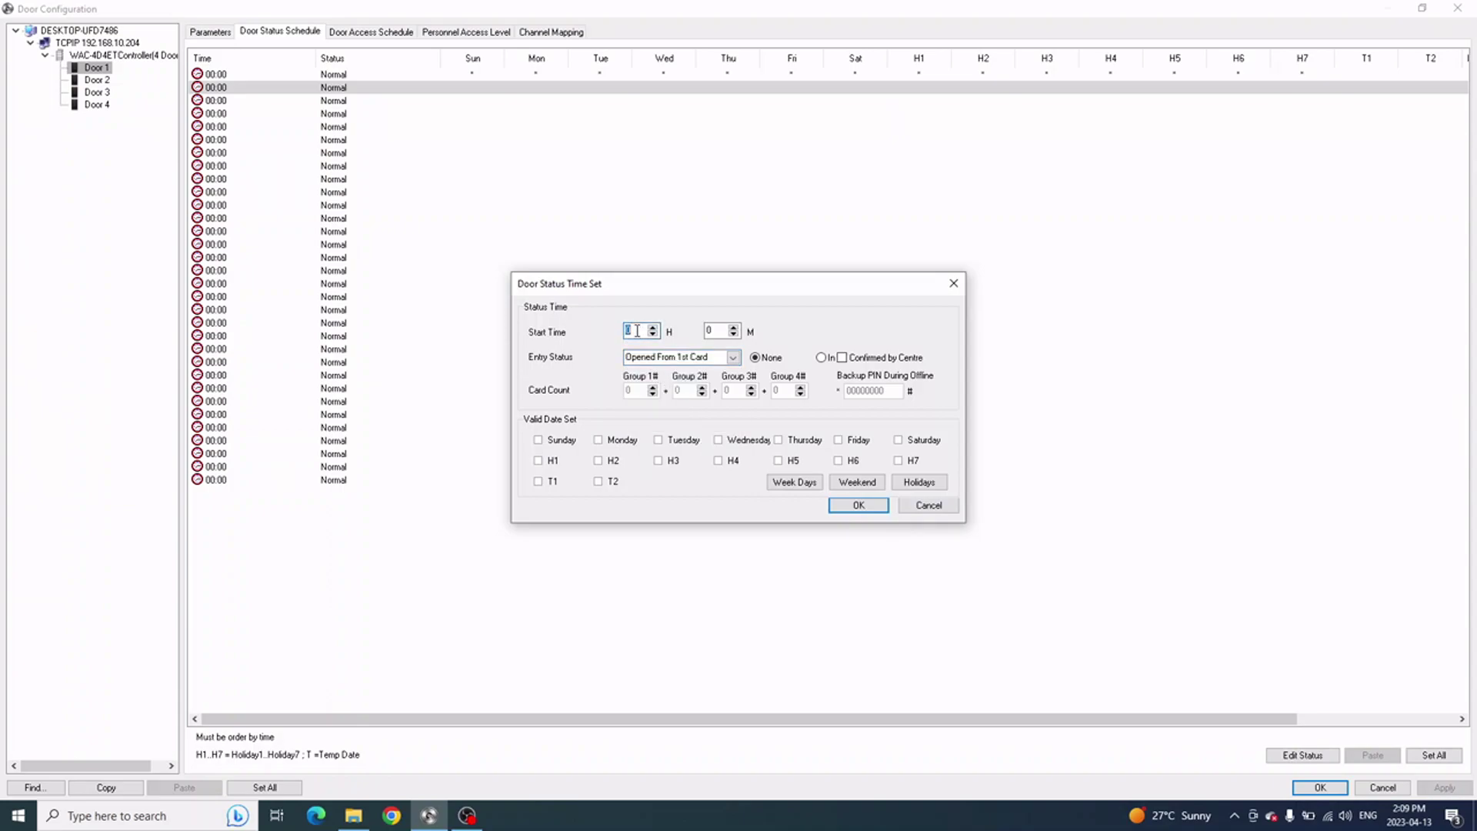
pyautogui.write('8')
pyautogui.click(794, 483)
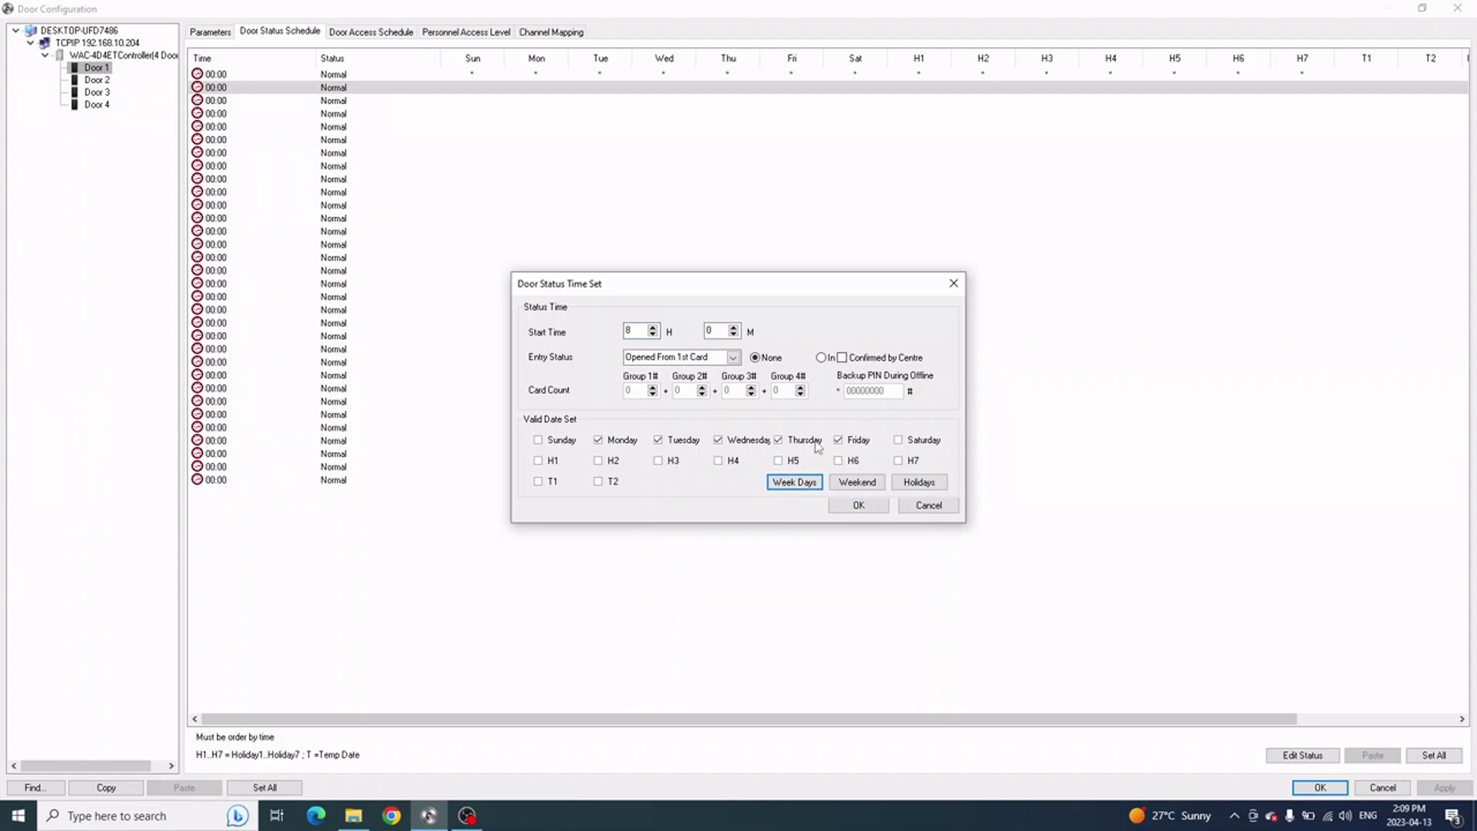
pyautogui.click(859, 504)
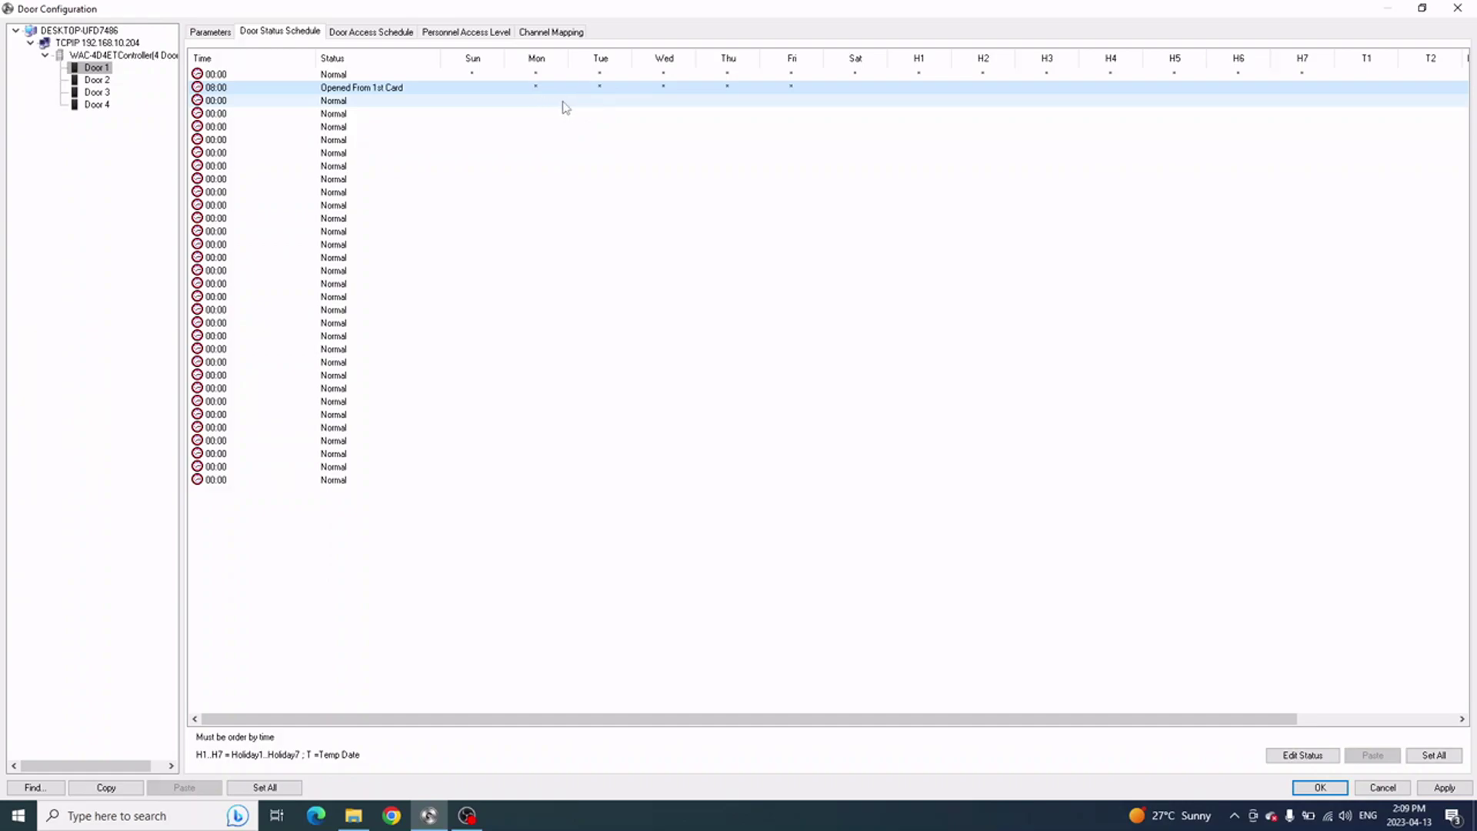
# Add a 17:00 Normal entry for Door 1 on Monday through Friday in row 3
pyautogui.doubleClick(565, 106)
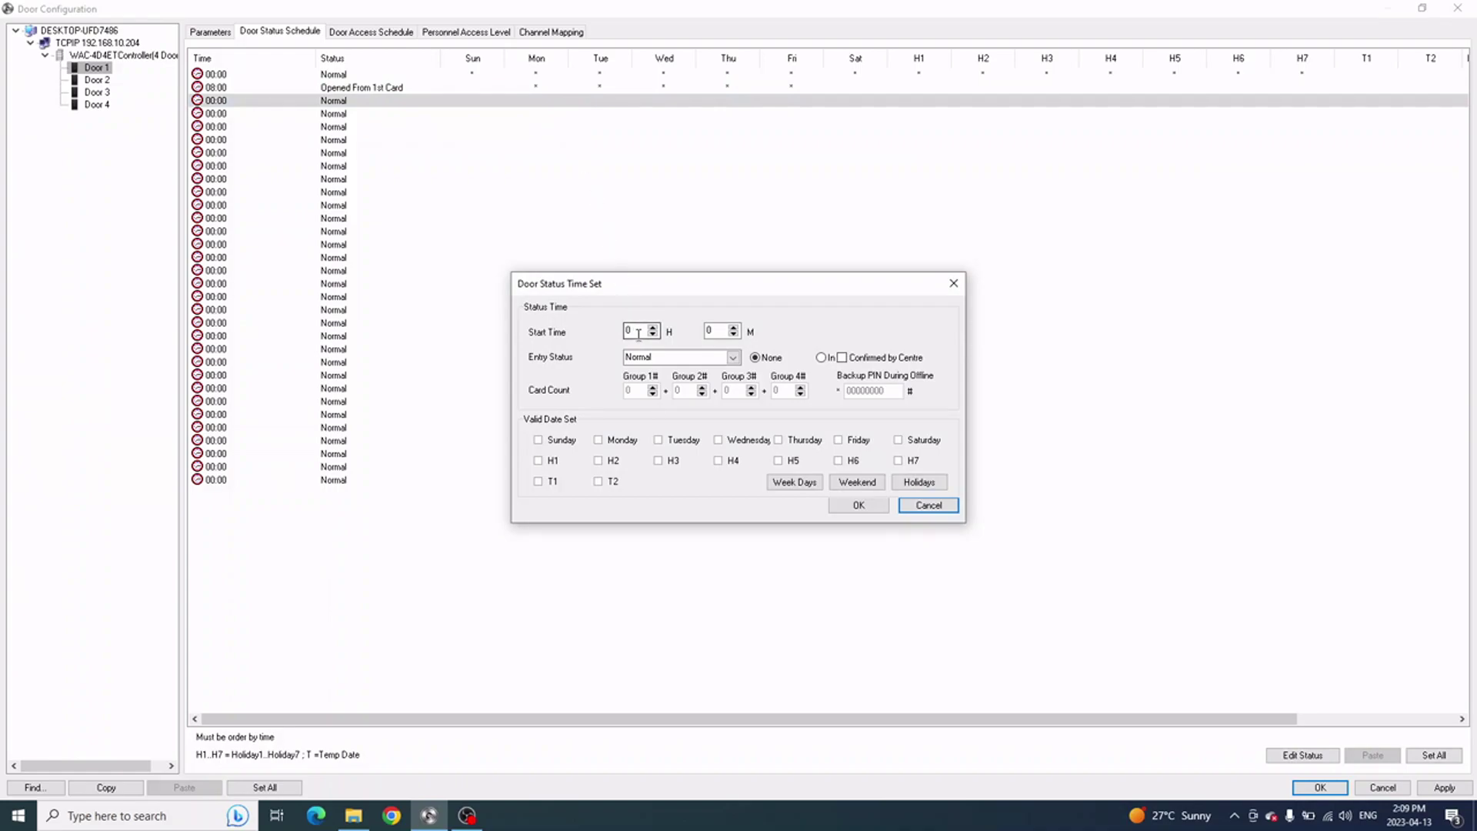
pyautogui.doubleClick(639, 332)
pyautogui.write('17')
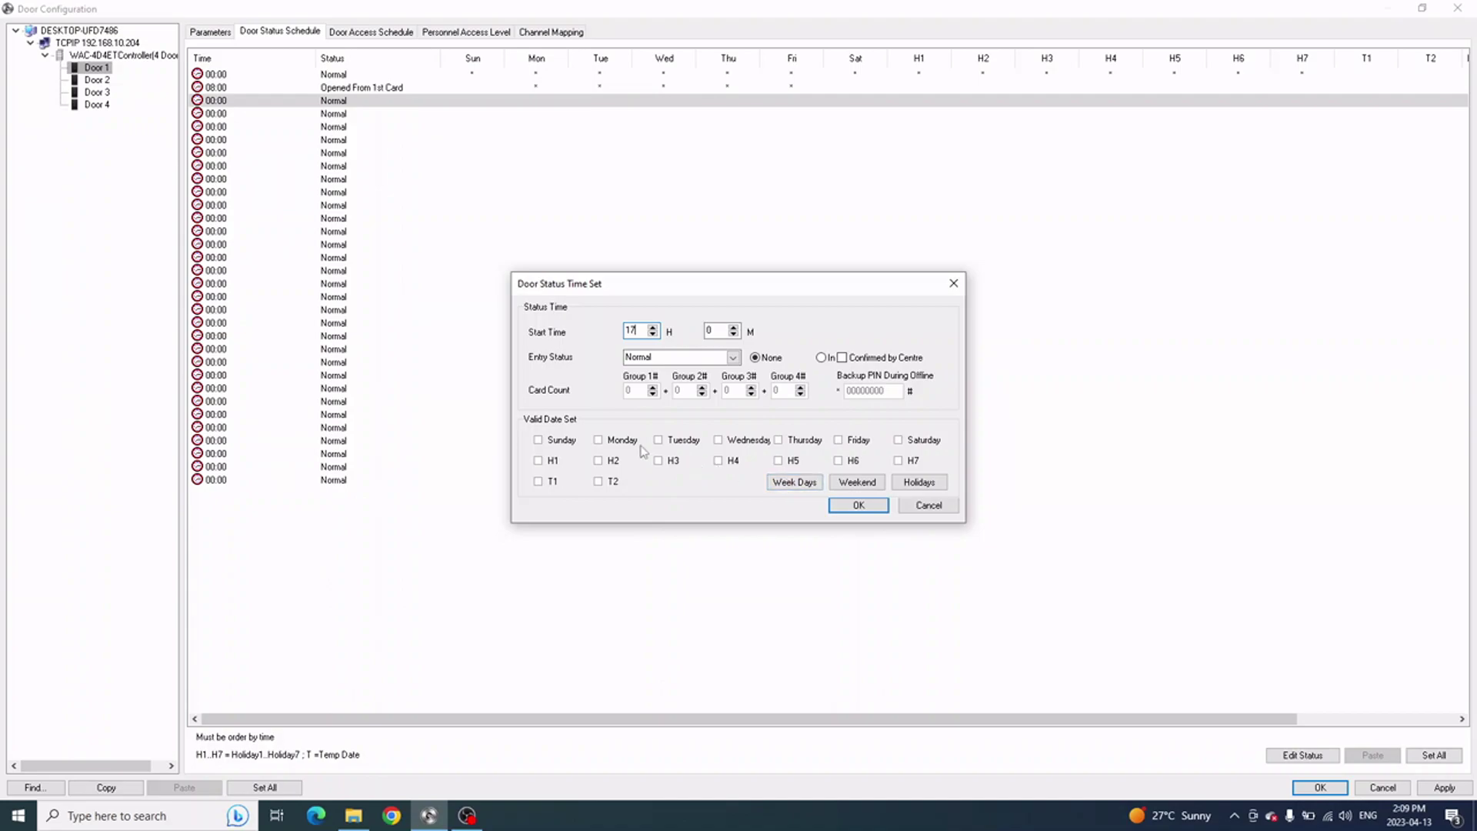
pyautogui.click(799, 484)
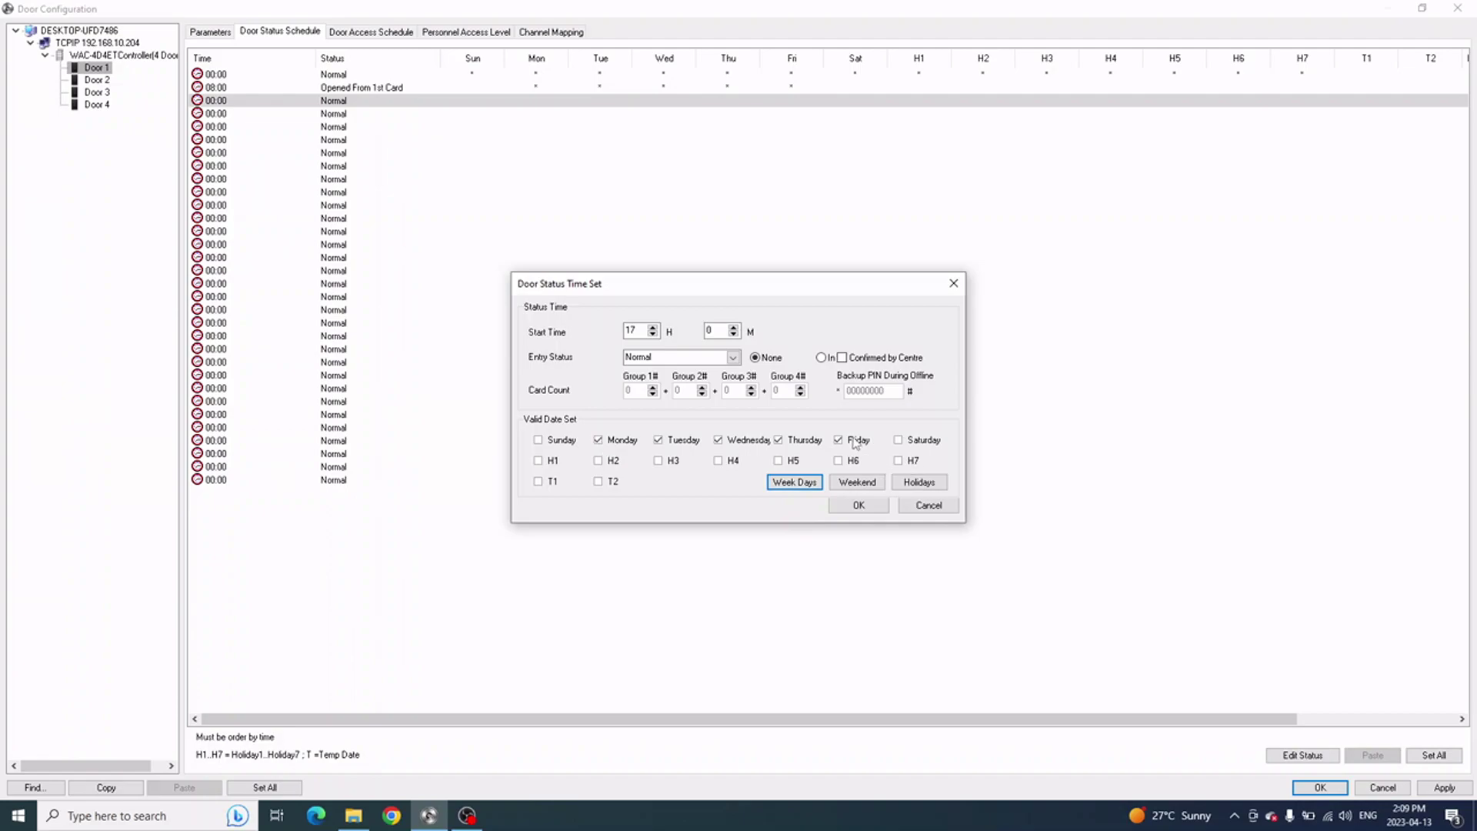
pyautogui.click(858, 505)
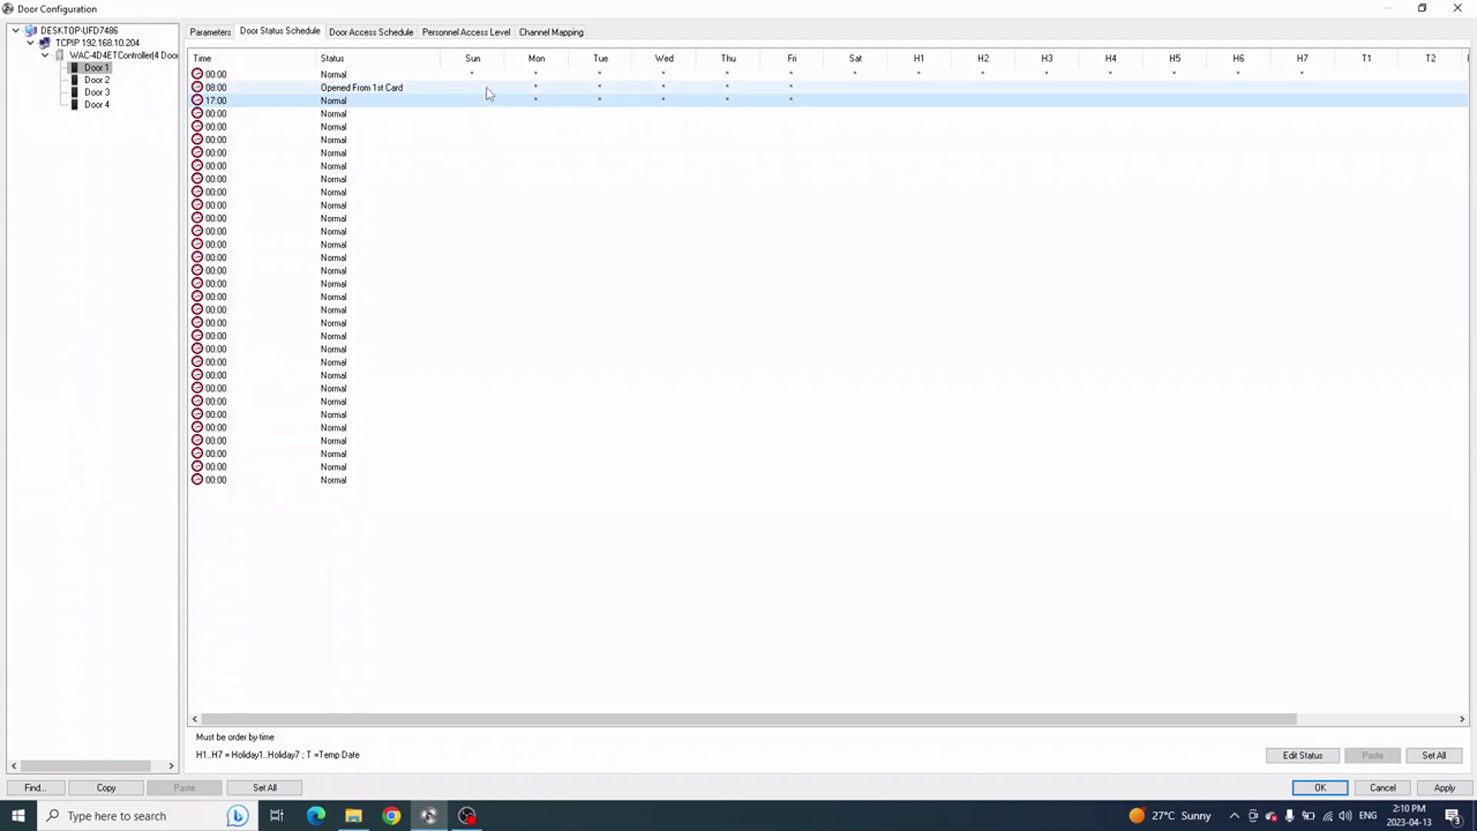
# Limit Door 1's 00:00 Normal entry to Saturday, Sunday and holidays H1–H7
pyautogui.doubleClick(555, 76)
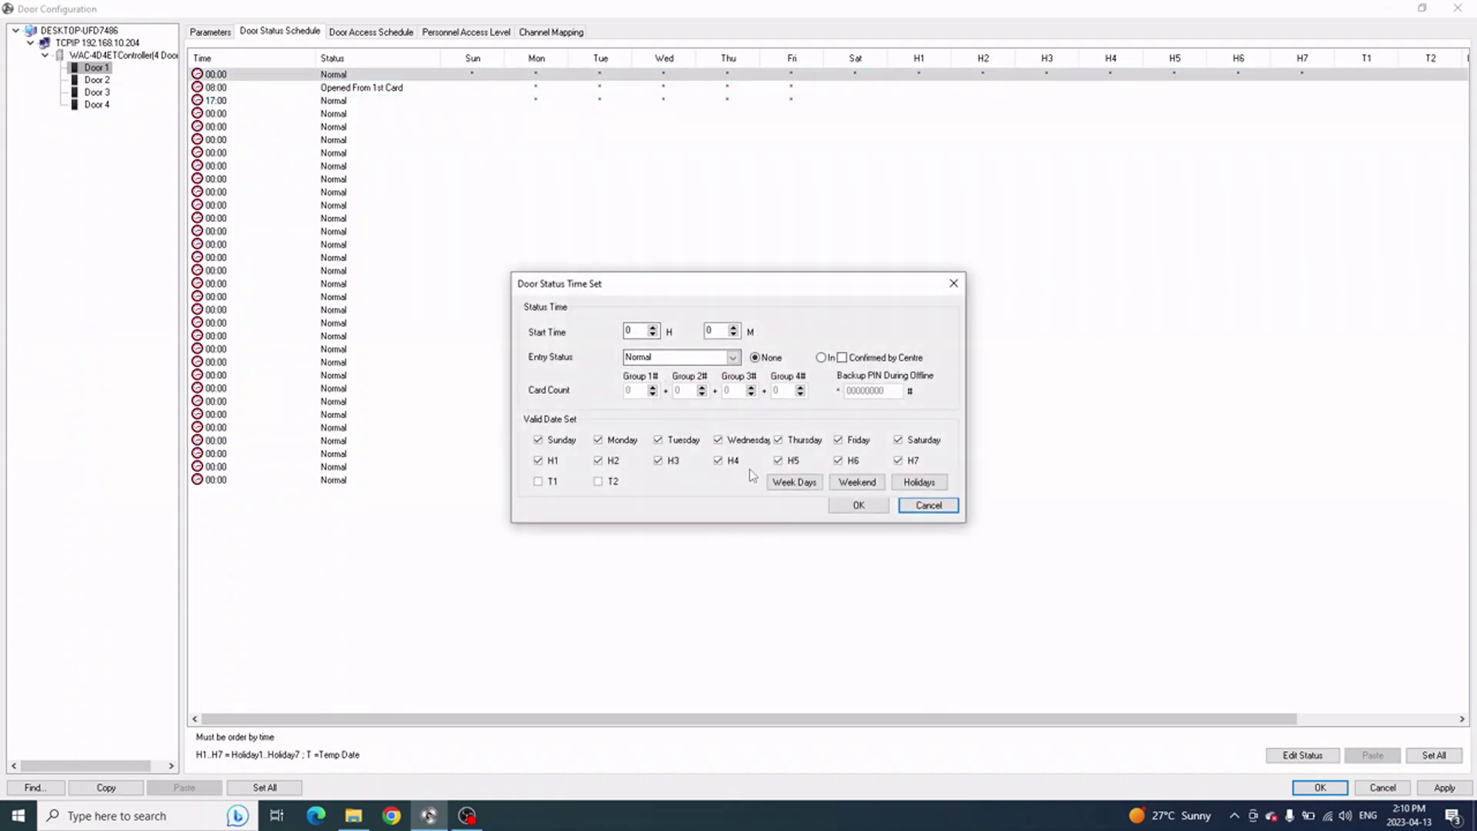
pyautogui.click(808, 483)
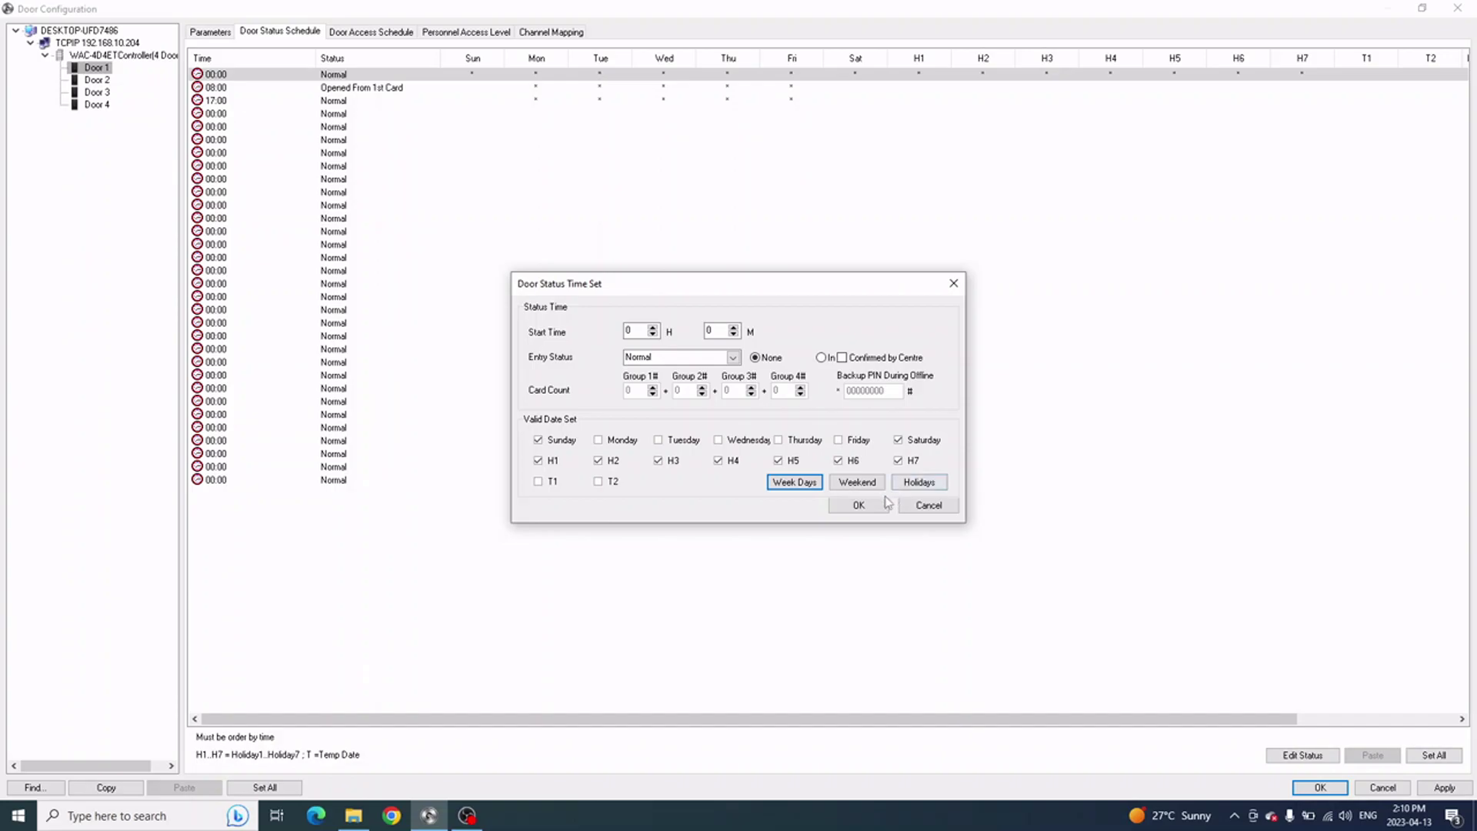
pyautogui.click(858, 505)
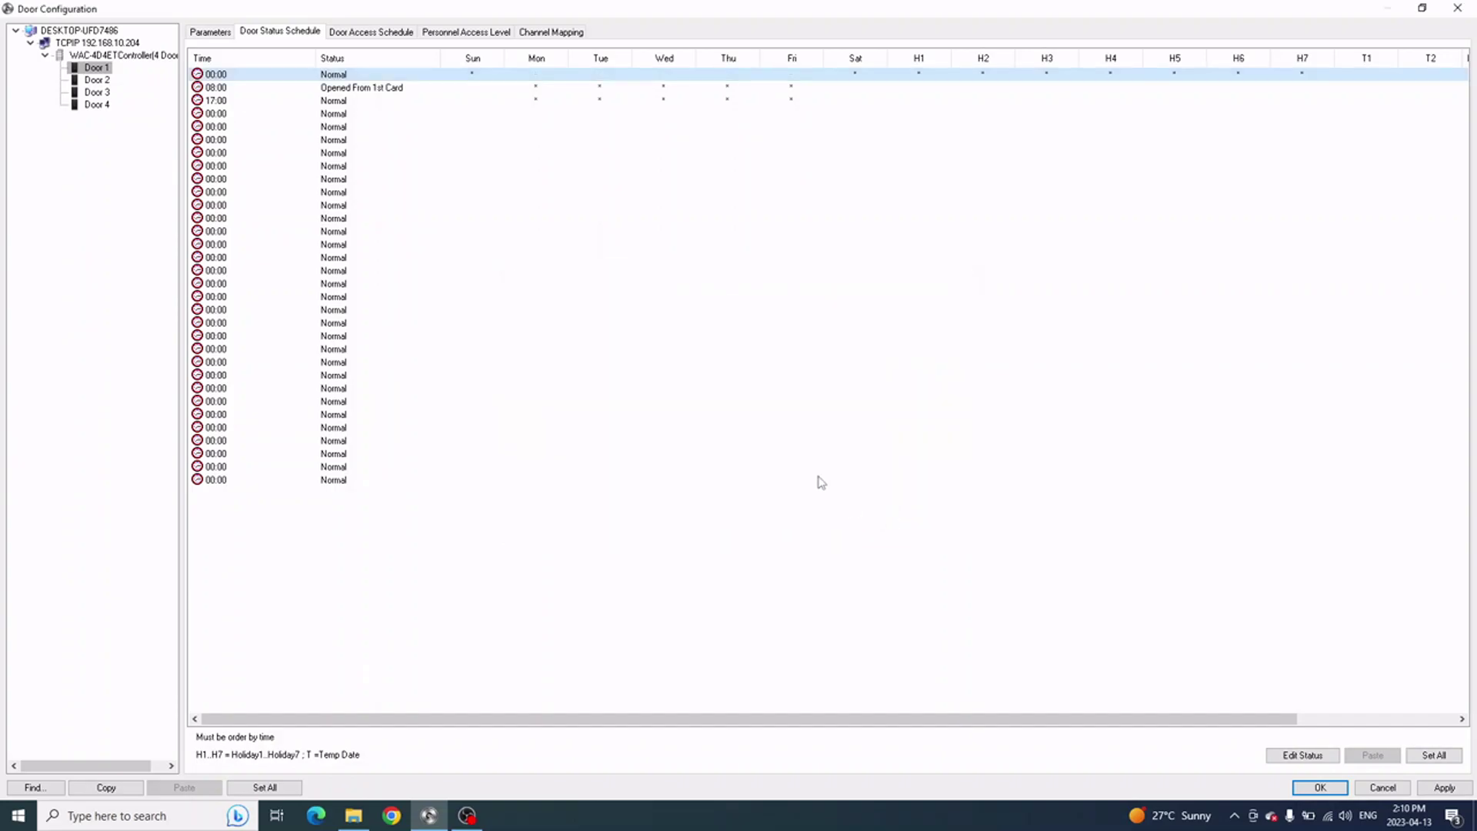
# Apply Door 1's schedule, copy it onto Door 2, apply, and close Door Configuration
pyautogui.click(1445, 790)
pyautogui.click(114, 790)
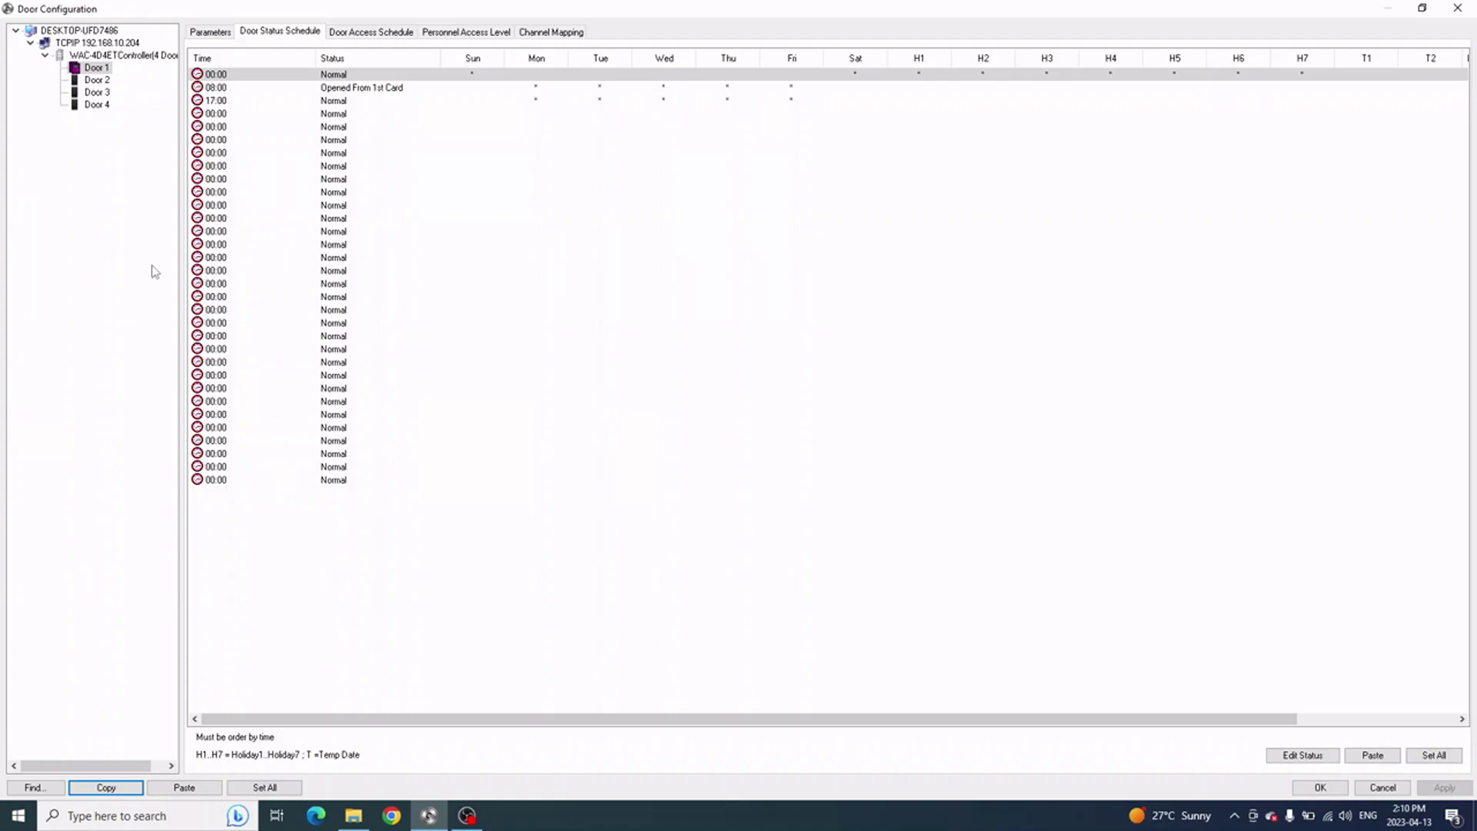
pyautogui.click(96, 81)
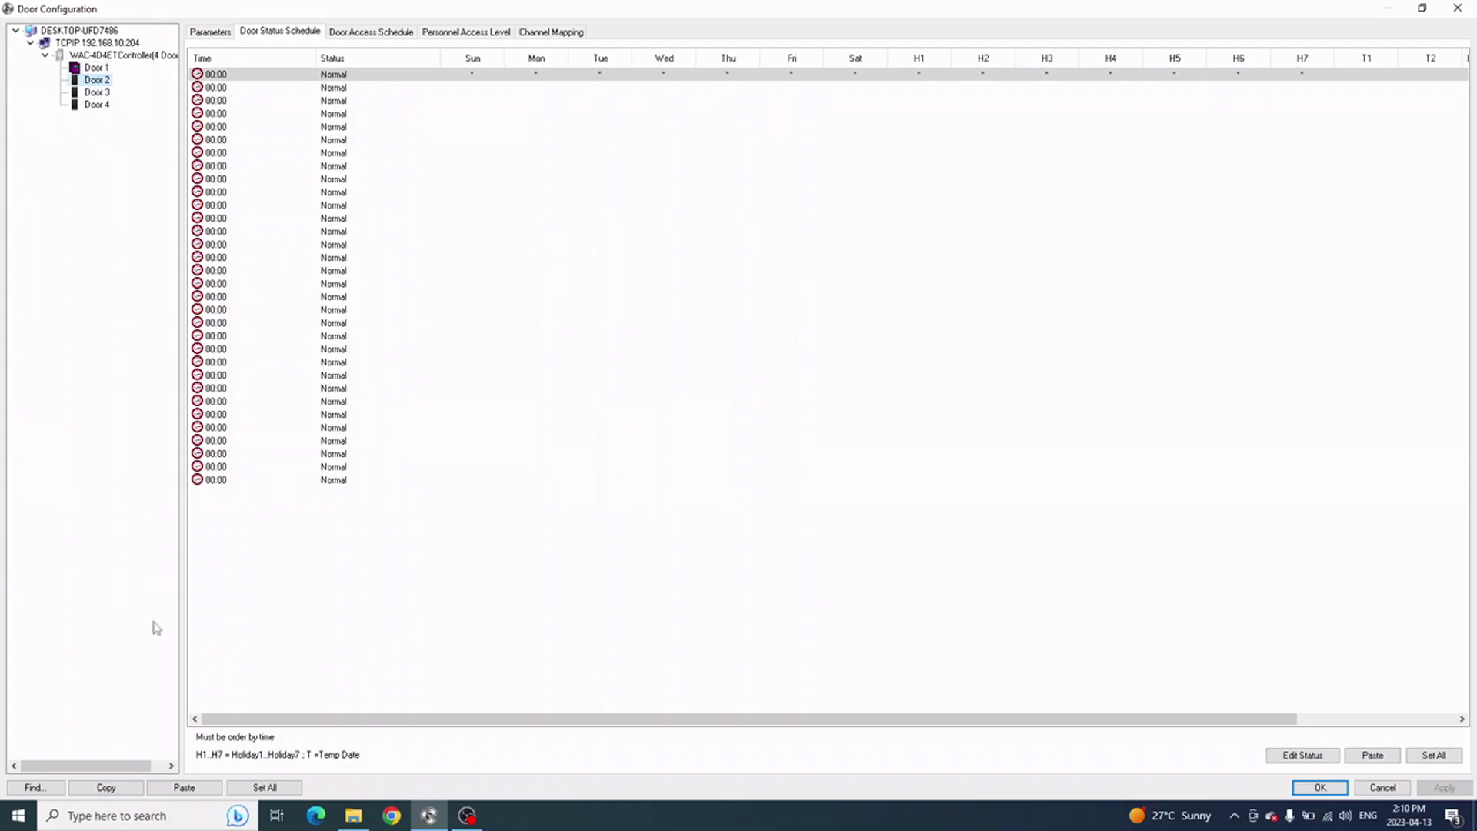
pyautogui.click(185, 787)
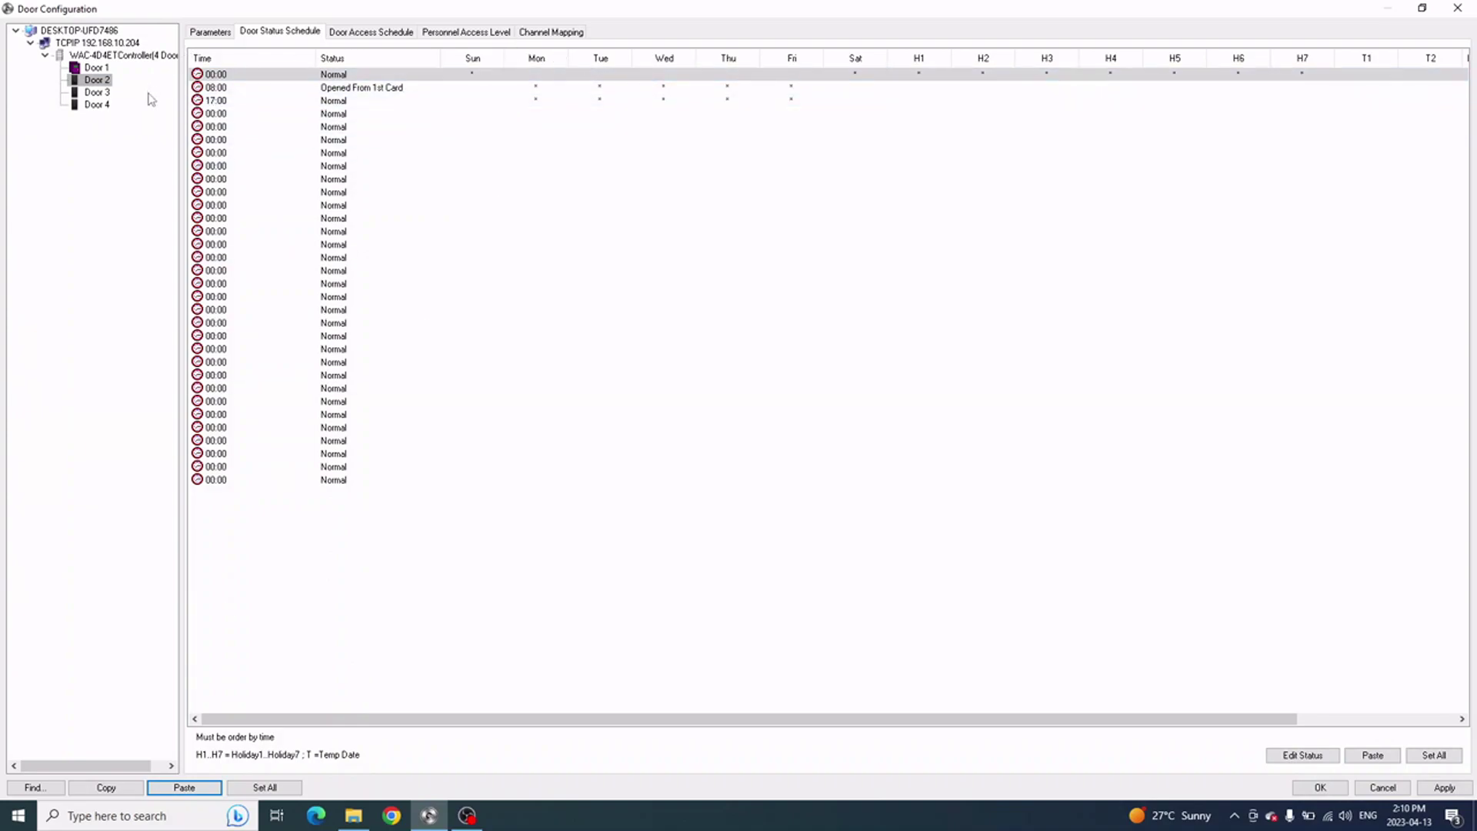
pyautogui.click(1444, 788)
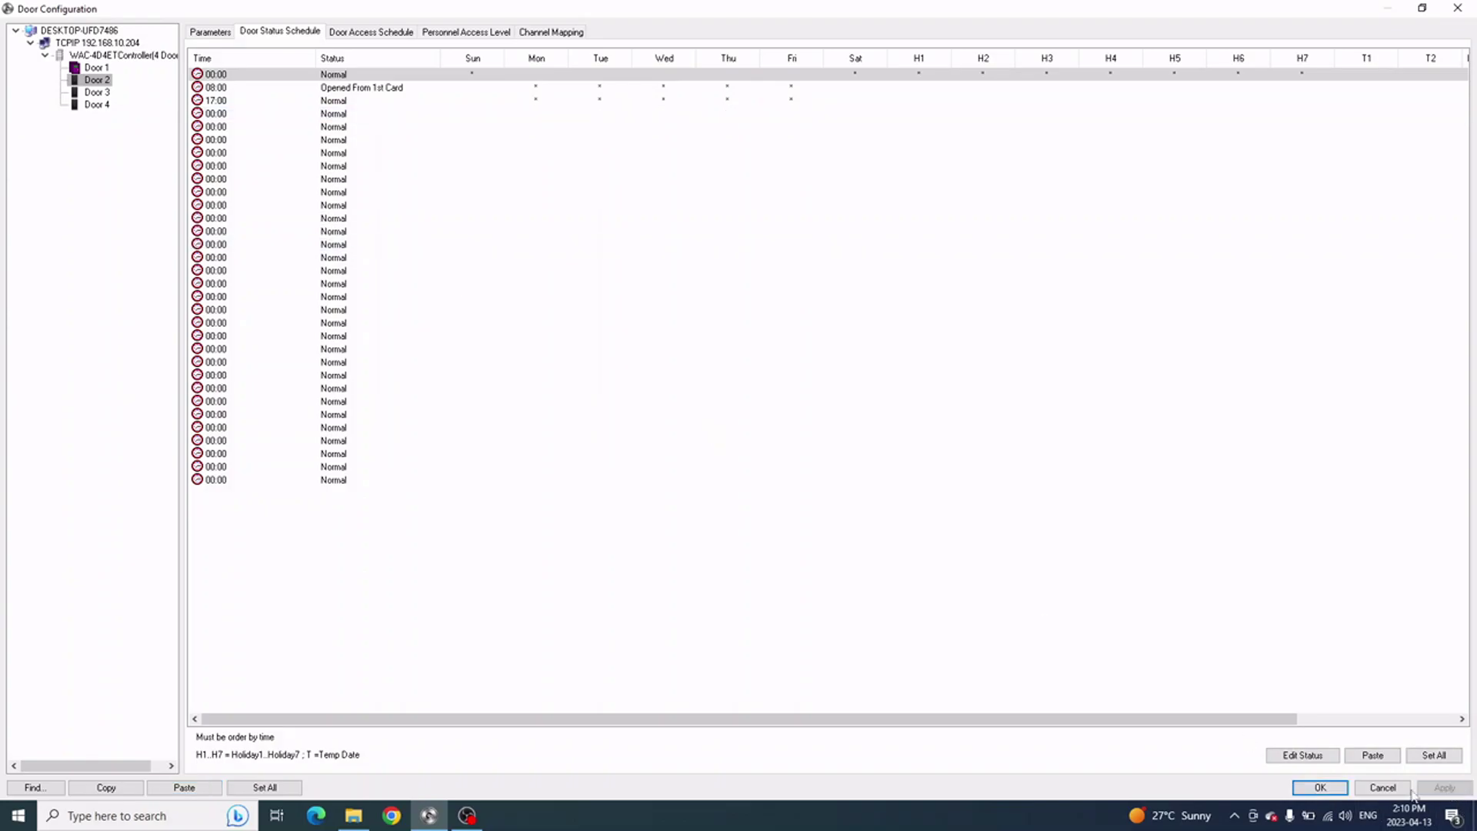
pyautogui.click(1321, 788)
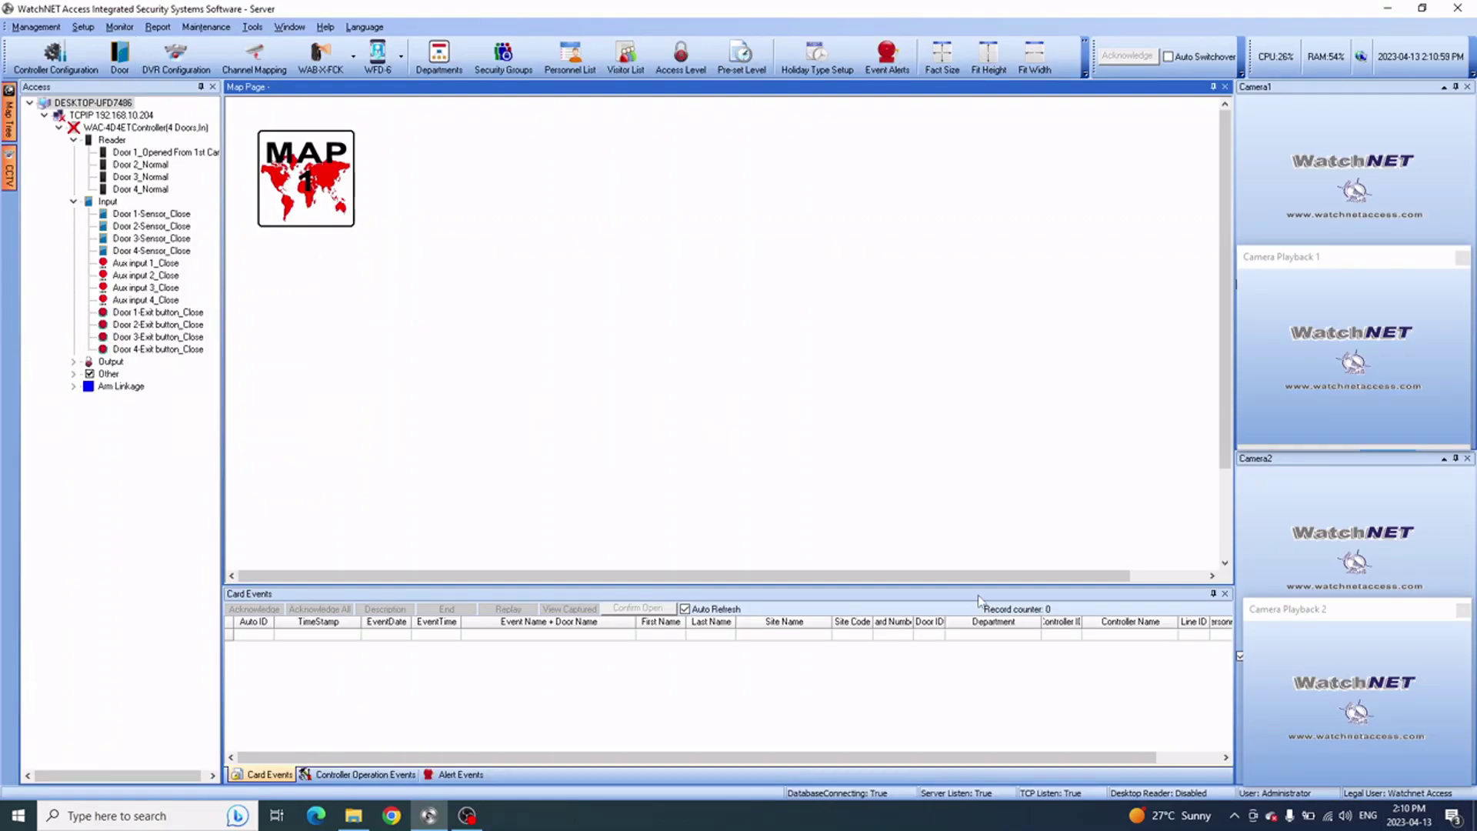
# Drag the splitter to widen the device tree, then reopen Door Configuration
pyautogui.moveTo(223, 321); pyautogui.dragTo(308, 324)
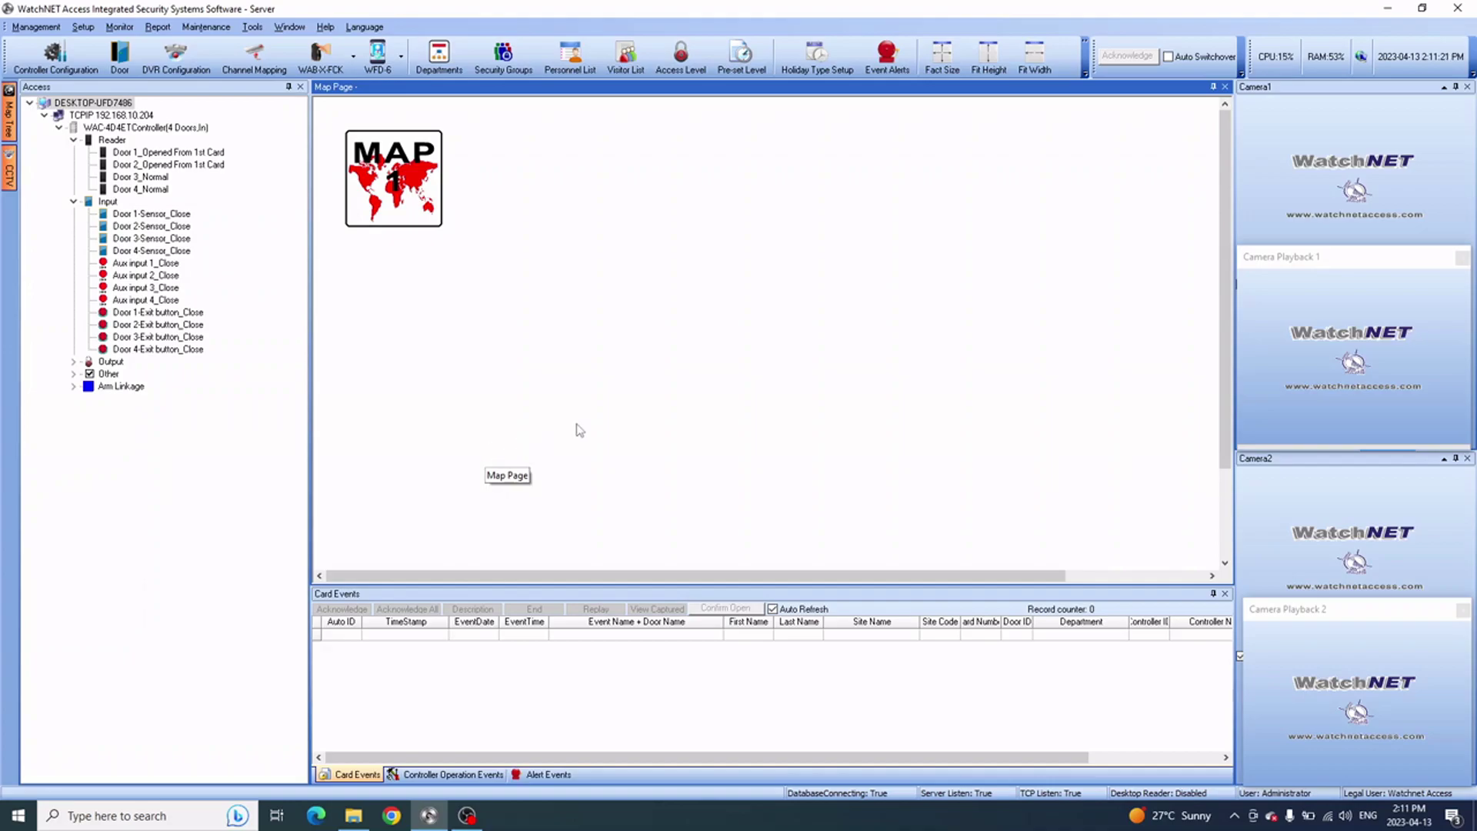
pyautogui.click(122, 66)
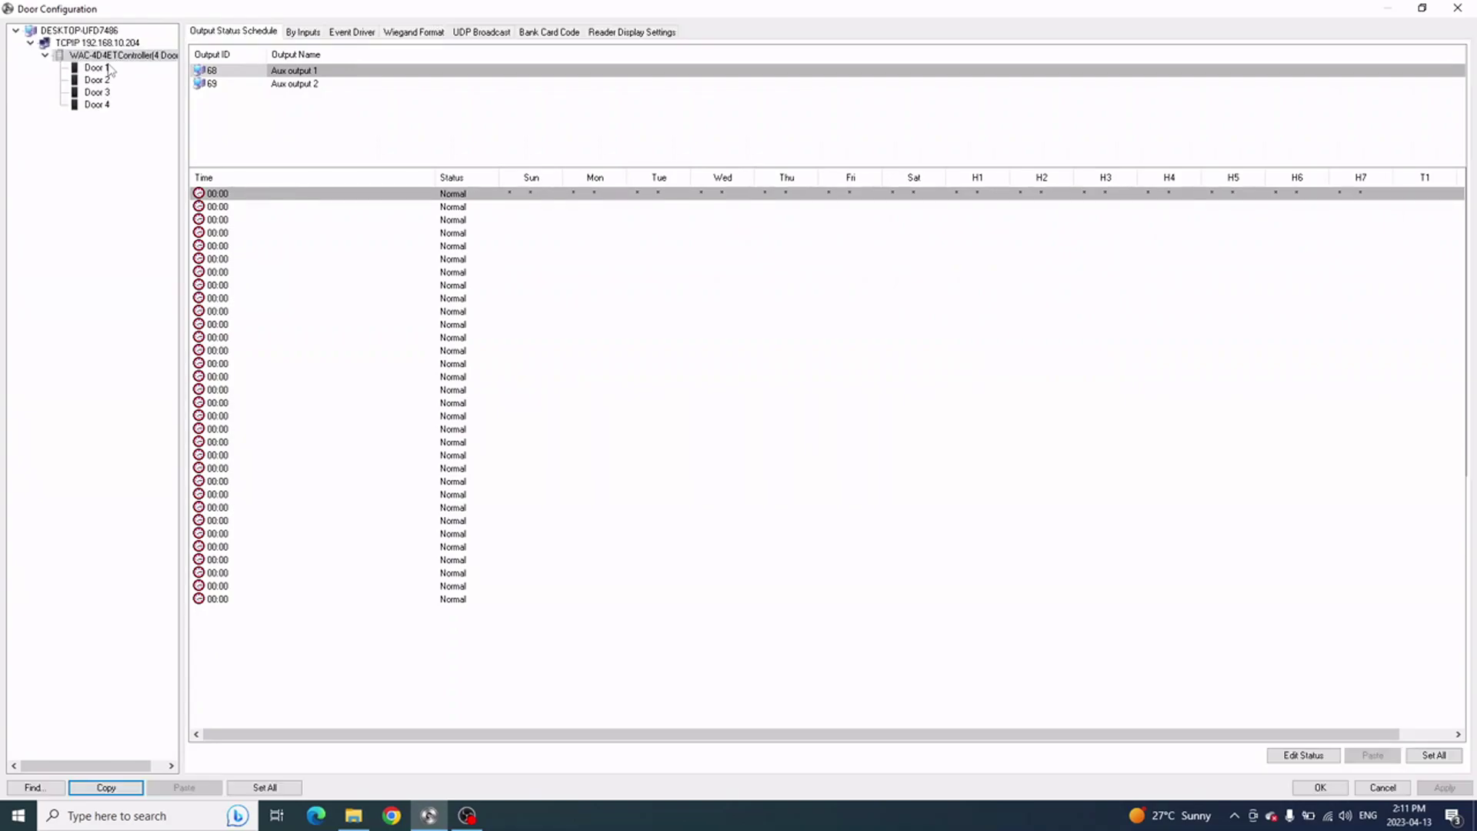
# Open Door 1's 08:00 Opened From 1st Card entry and list its entry statuses
pyautogui.click(96, 67)
pyautogui.click(292, 32)
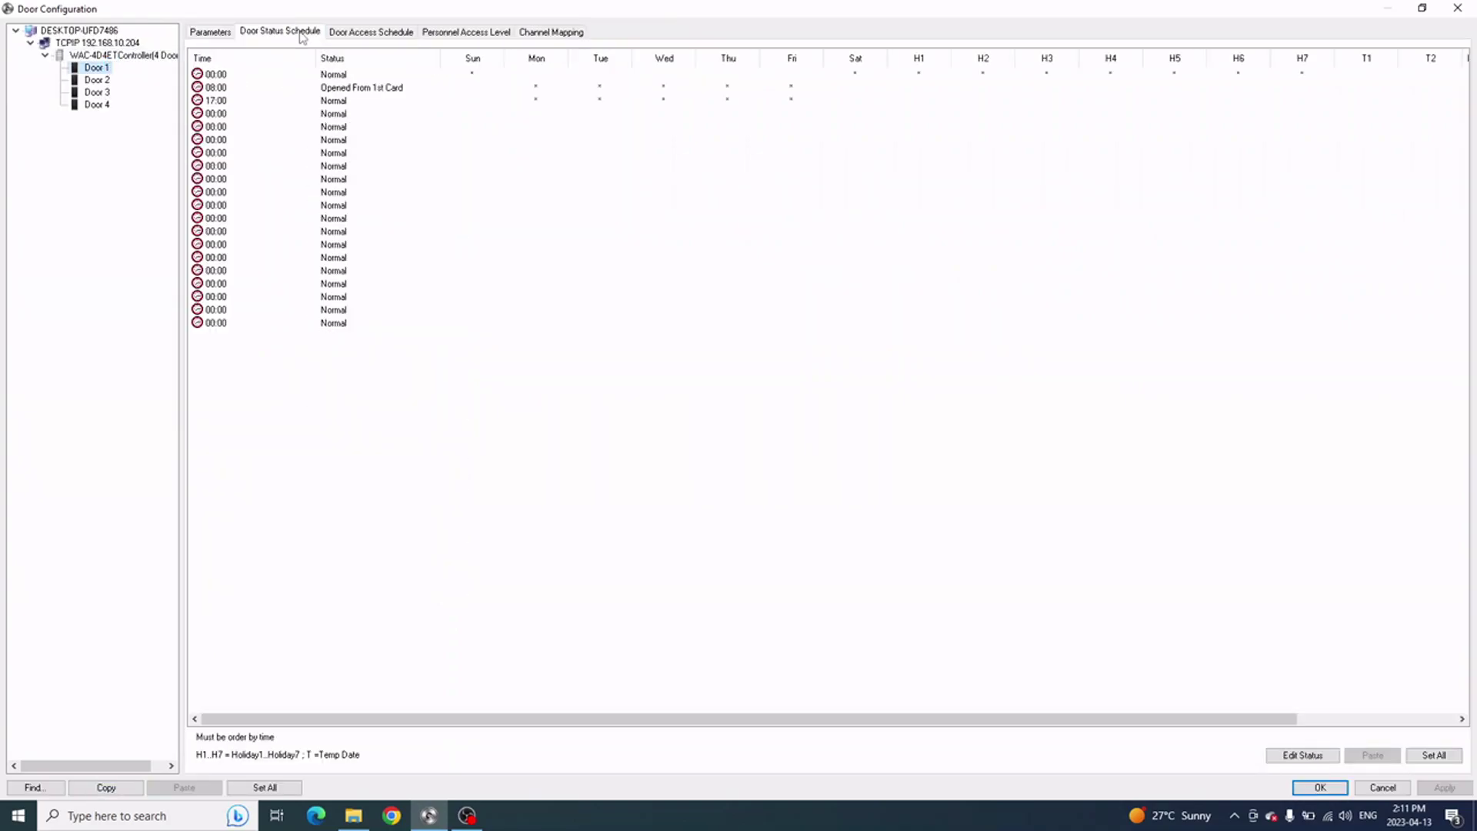
pyautogui.doubleClick(367, 89)
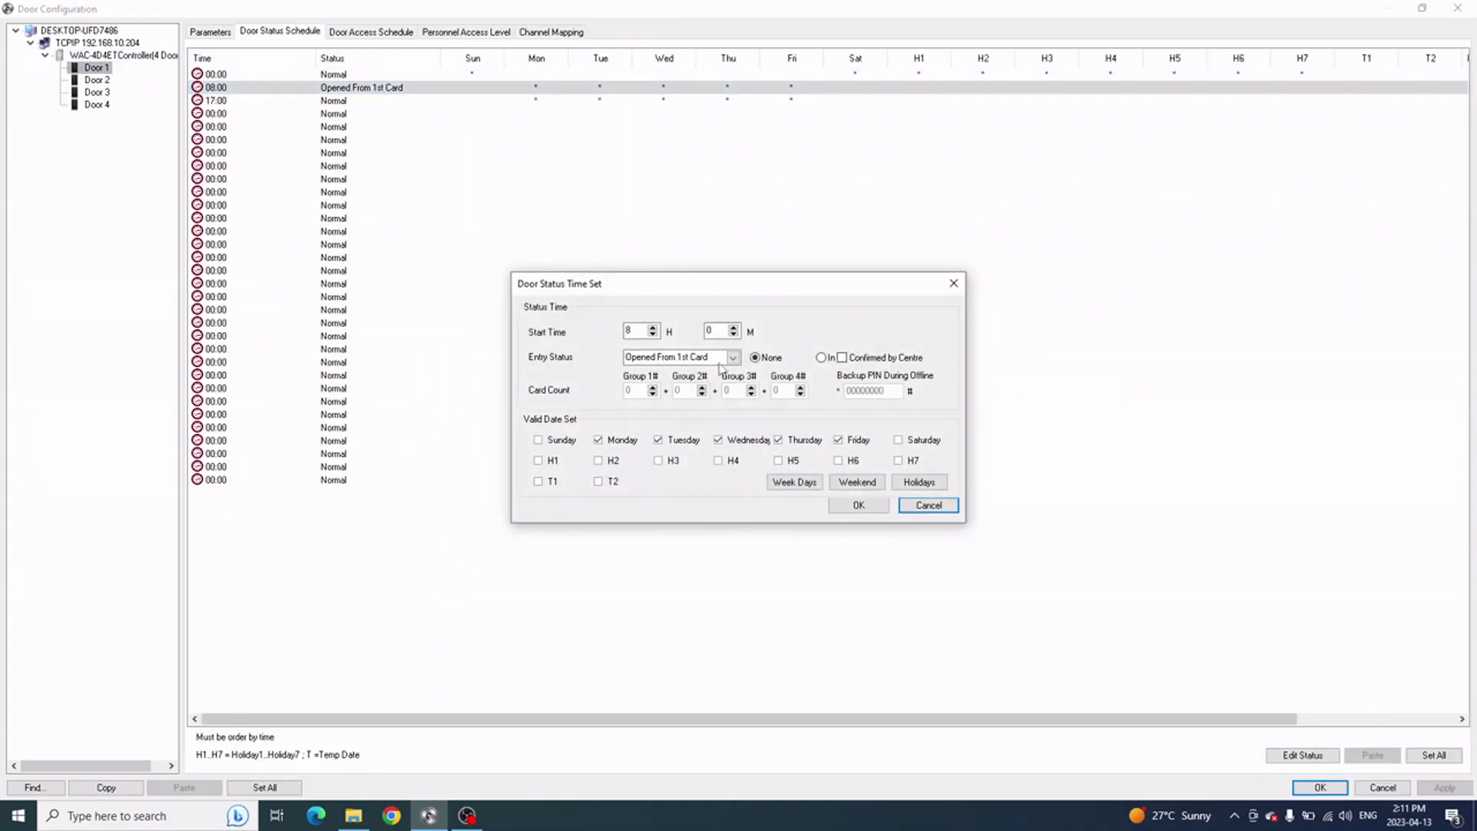
pyautogui.click(722, 360)
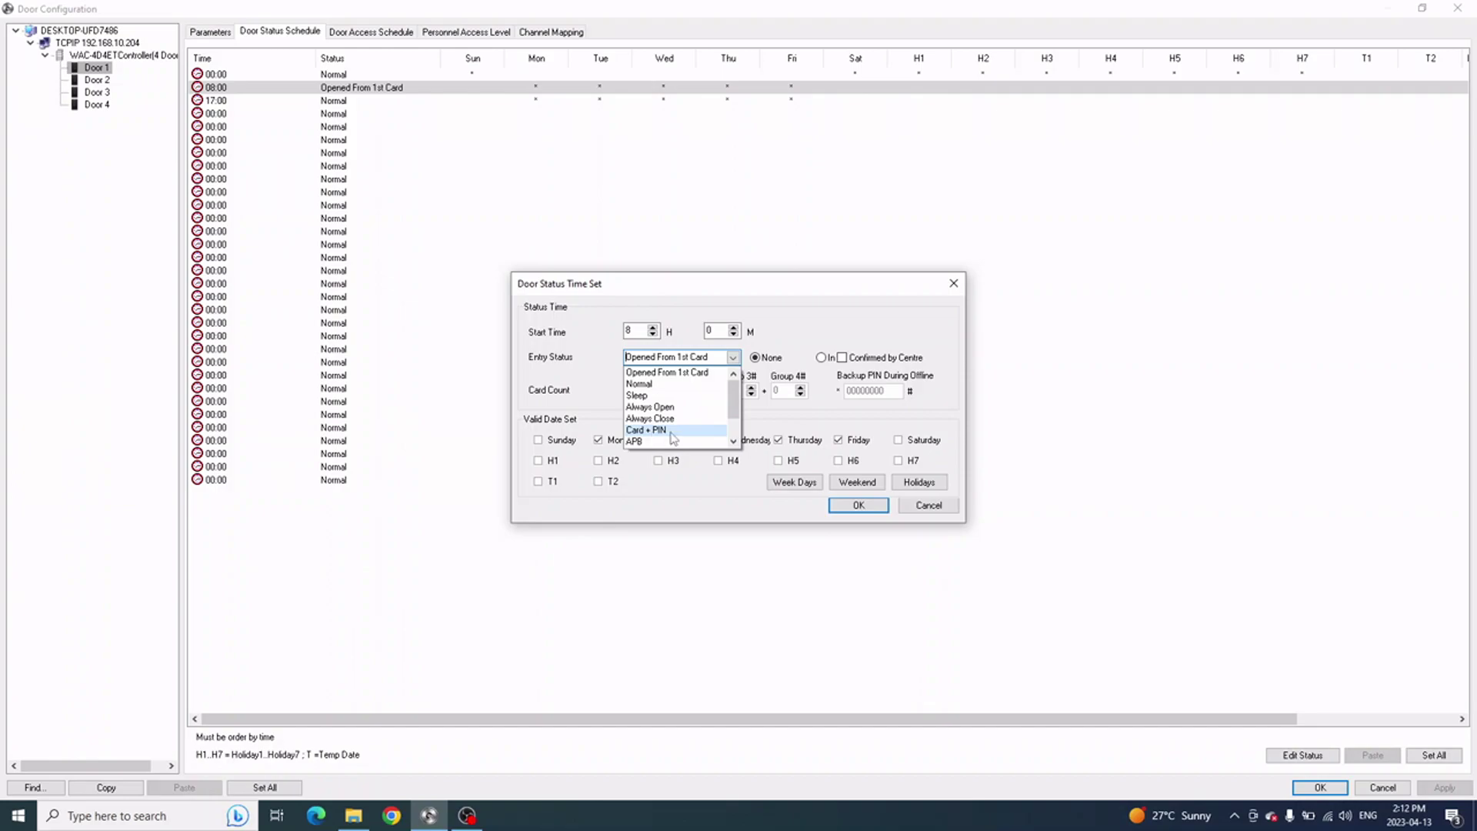
# Scroll the statuses, try Group Card Mode (GCM), then cancel and close Door Configuration
pyautogui.scroll(-1, 681, 437)
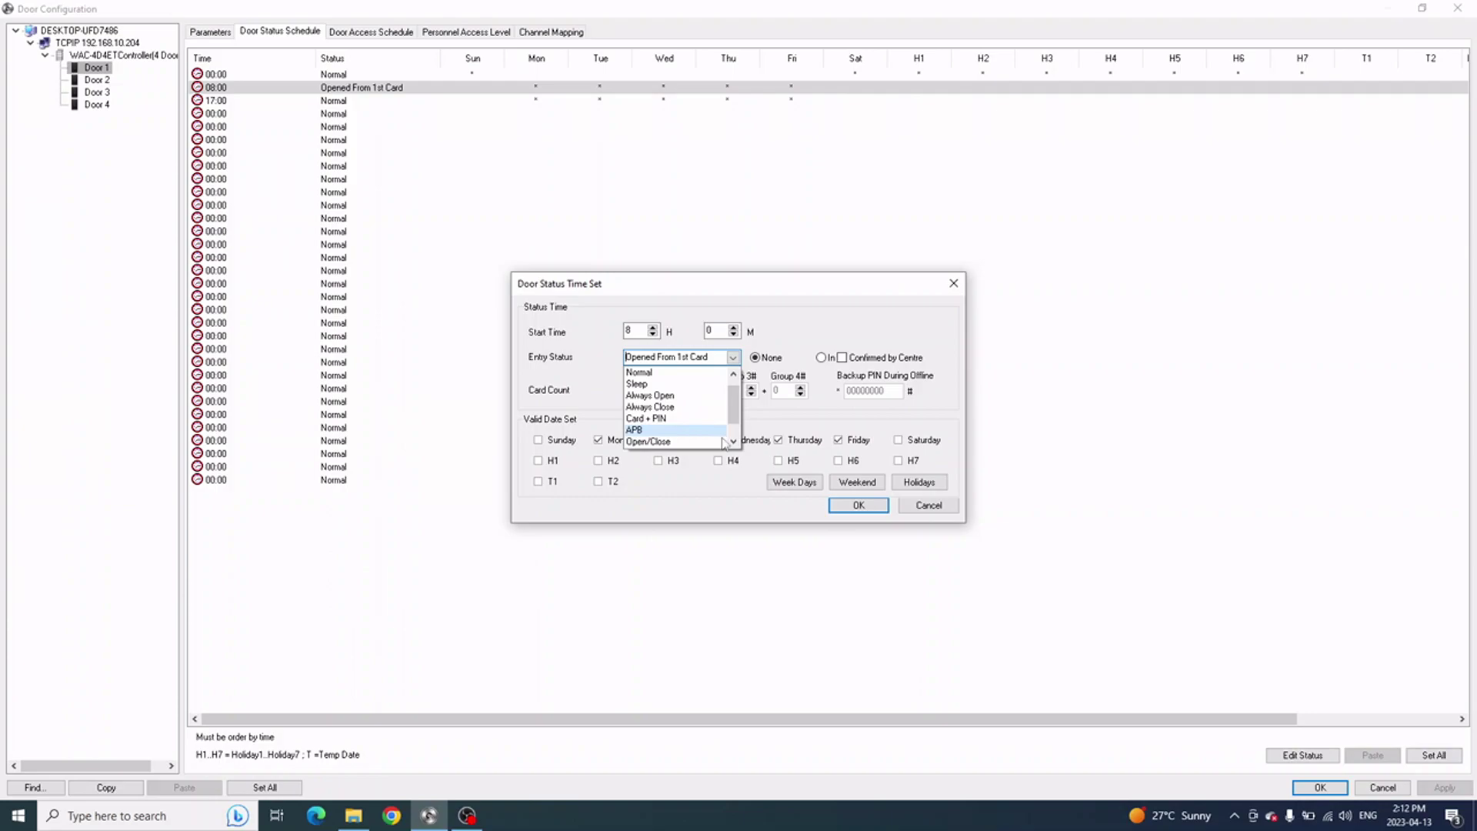
pyautogui.scroll(-1, 682, 437)
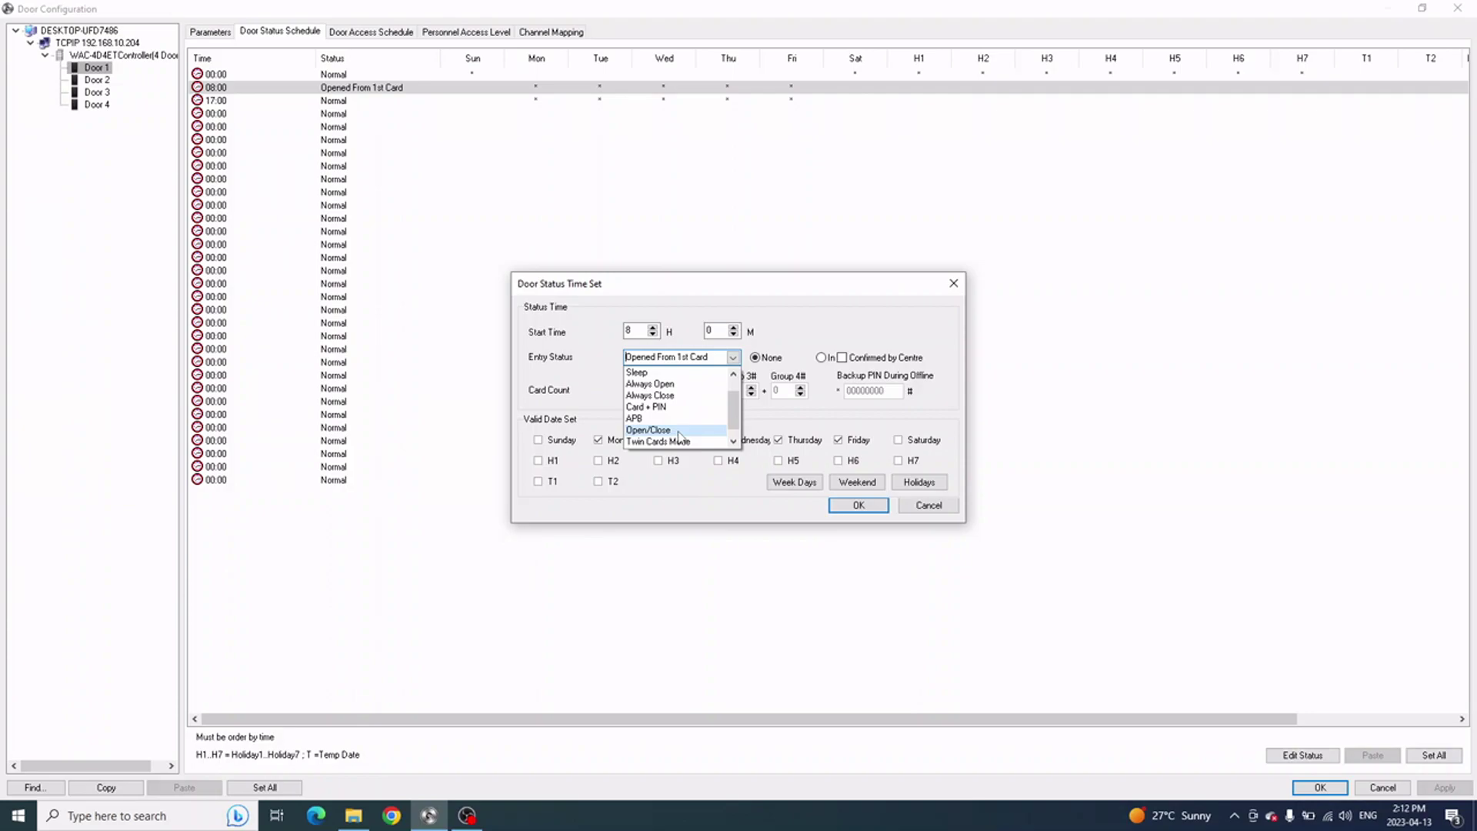
pyautogui.scroll(-1, 680, 435)
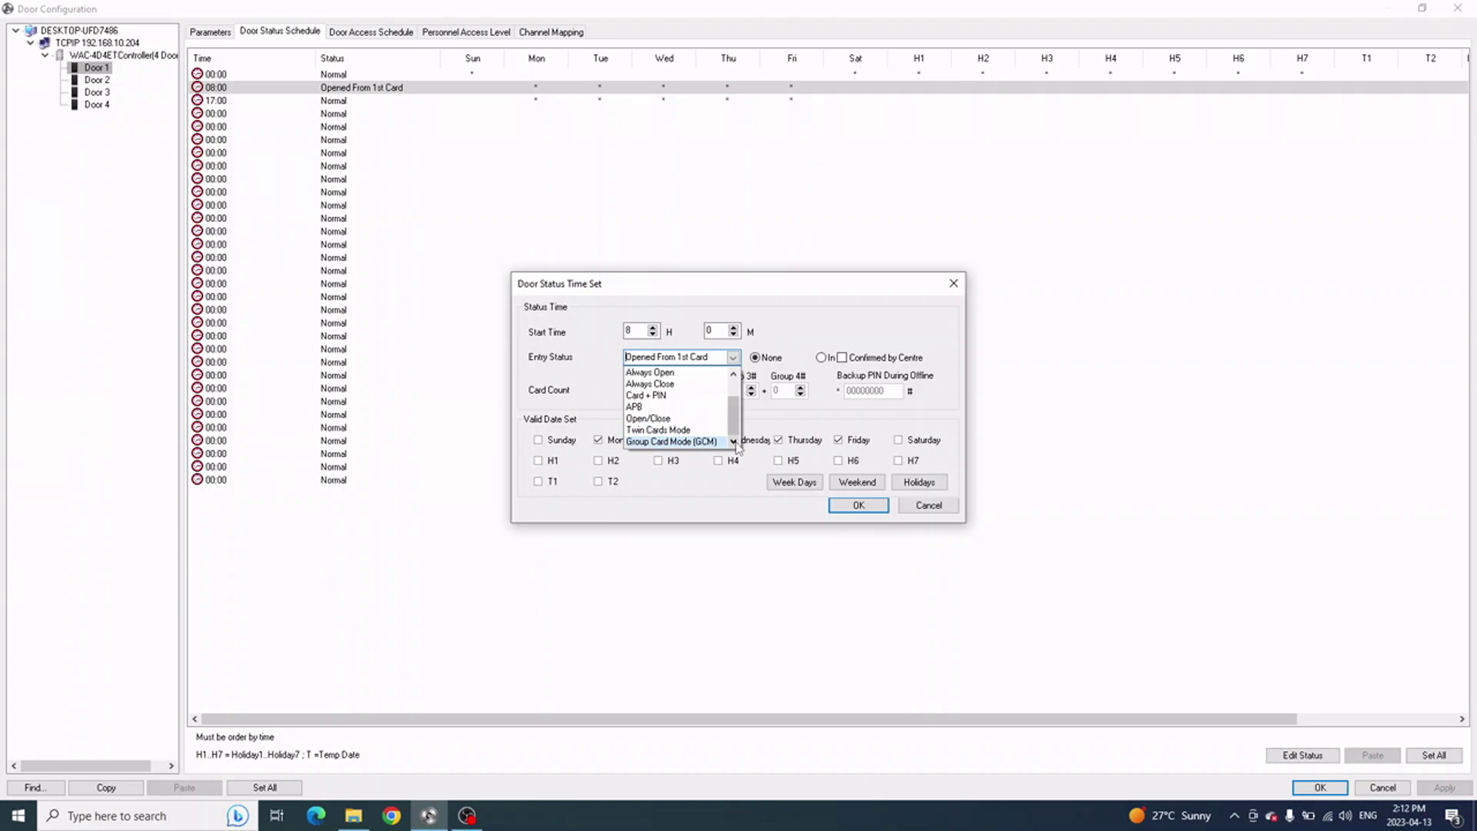
pyautogui.click(711, 442)
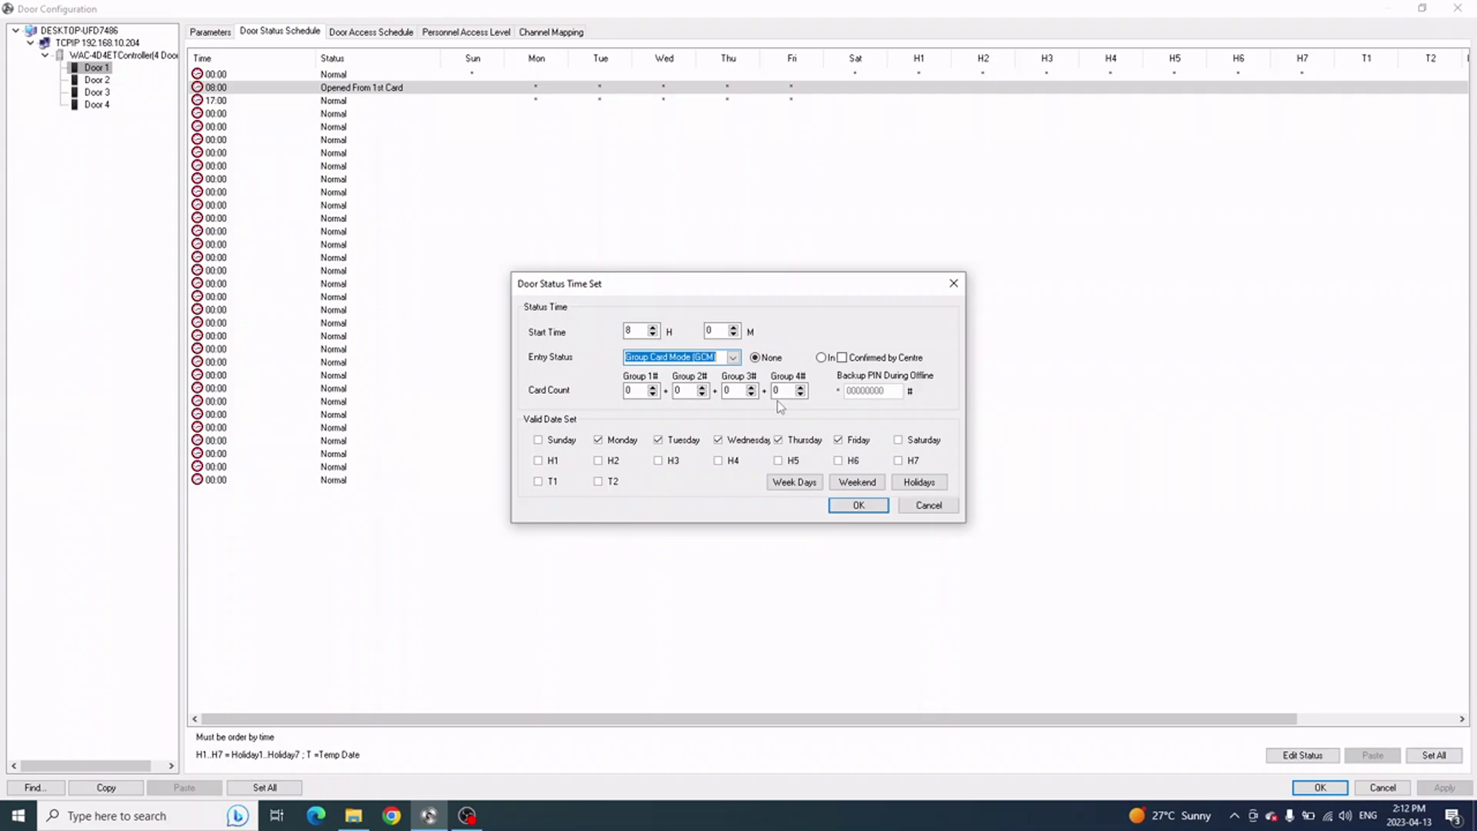
pyautogui.click(927, 505)
pyautogui.click(1457, 8)
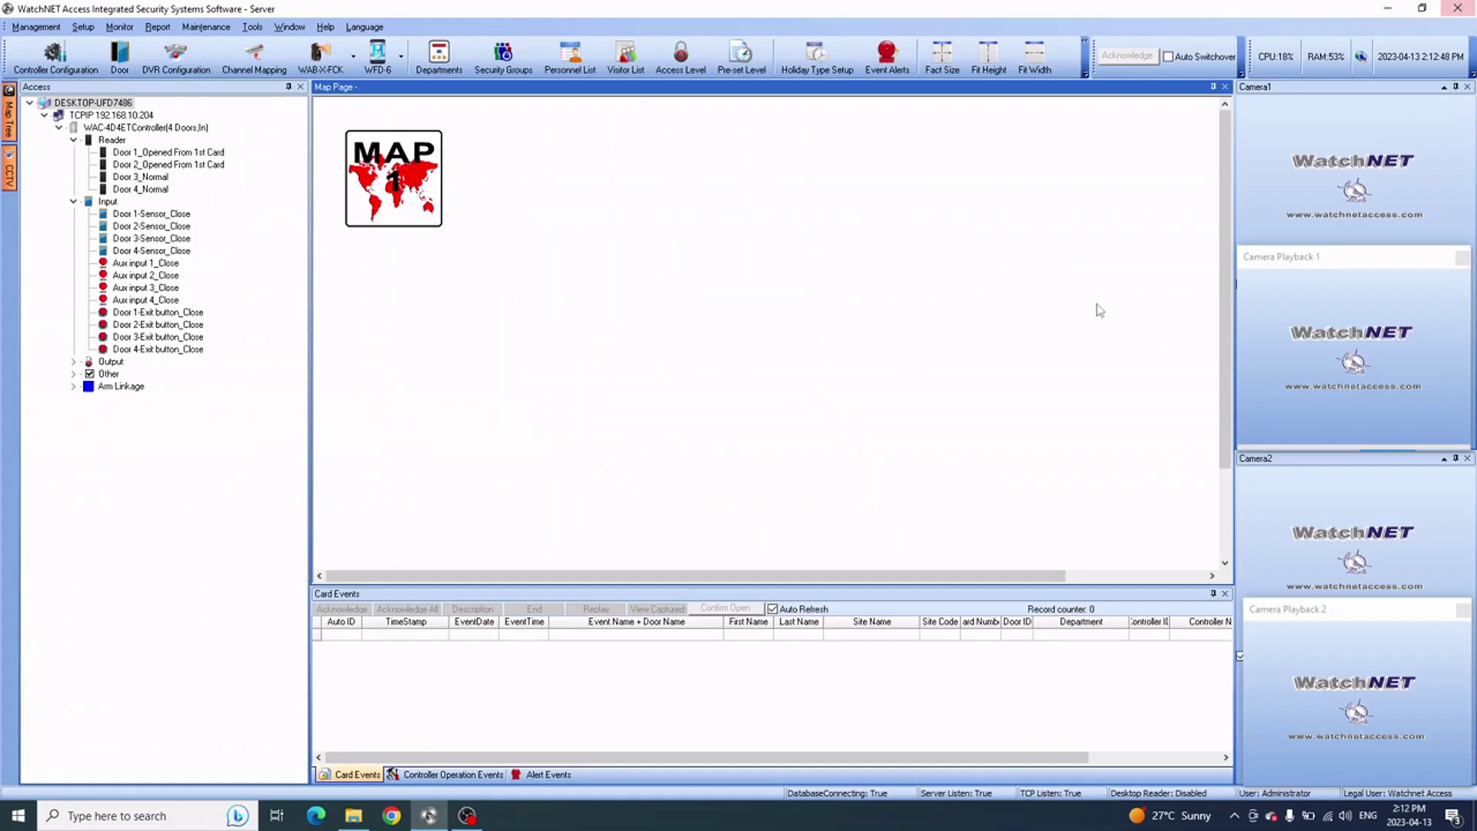